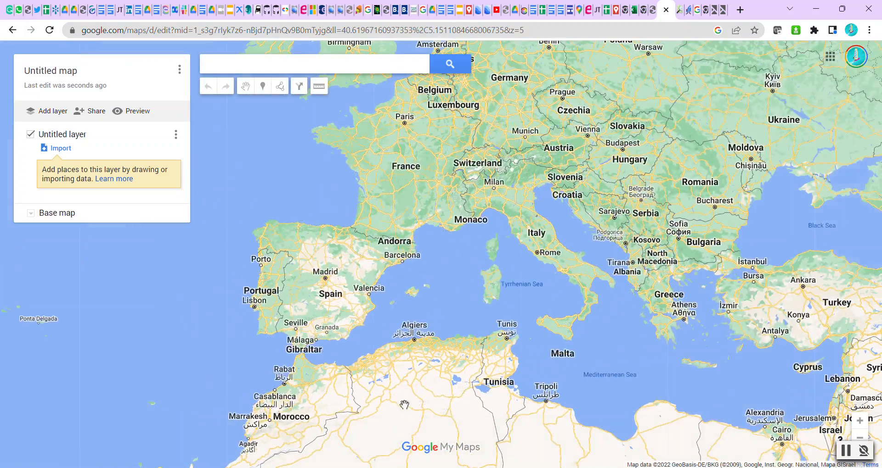
# - Navigate the map from Europe to Lagos, Nigeria, framing the city and its lagoon
pyautogui.moveTo(406, 413); pyautogui.dragTo(409, 146)
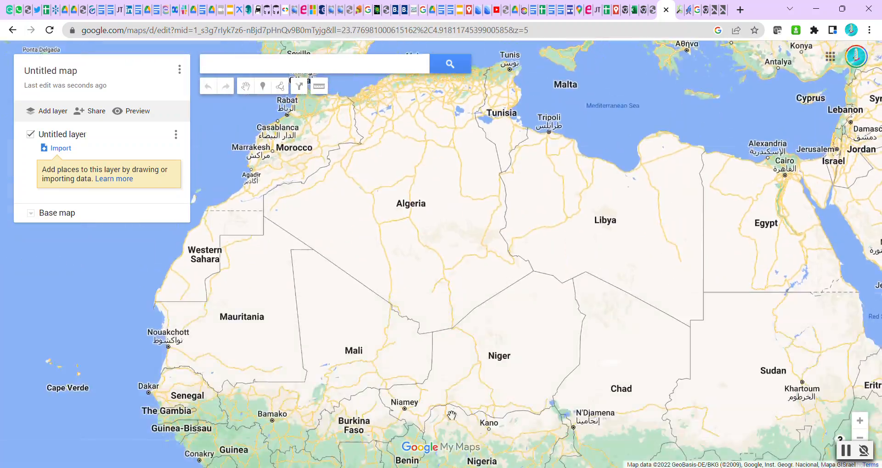
pyautogui.moveTo(451, 419); pyautogui.dragTo(429, 138)
pyautogui.moveTo(315, 159); pyautogui.dragTo(336, 230)
pyautogui.scroll(3, 427, 230)
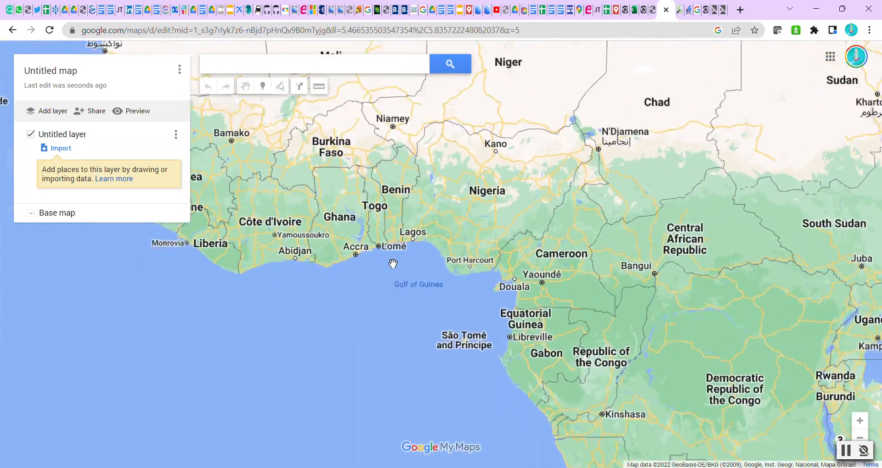
pyautogui.scroll(1, 428, 231)
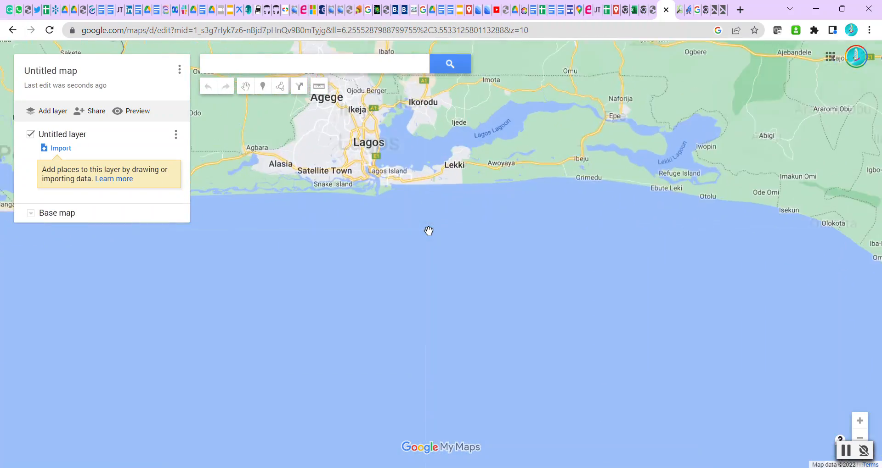
pyautogui.moveTo(375, 145); pyautogui.dragTo(319, 301)
pyautogui.scroll(1, 318, 302)
pyautogui.scroll(1, 317, 342)
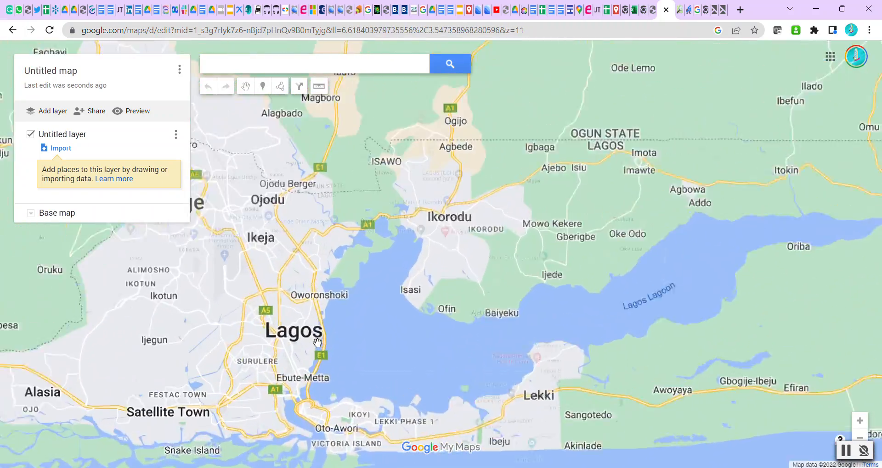
pyautogui.scroll(1, 317, 343)
pyautogui.moveTo(336, 316); pyautogui.dragTo(428, 257)
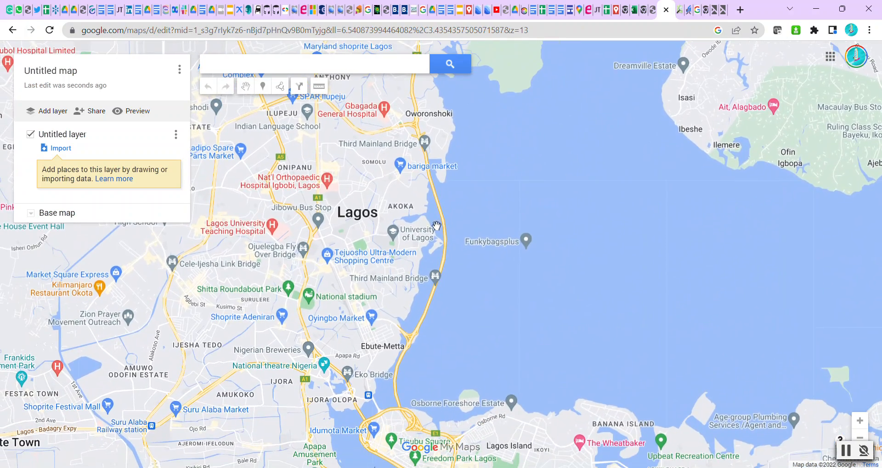
pyautogui.scroll(-1, 451, 280)
pyautogui.moveTo(449, 293); pyautogui.dragTo(434, 287)
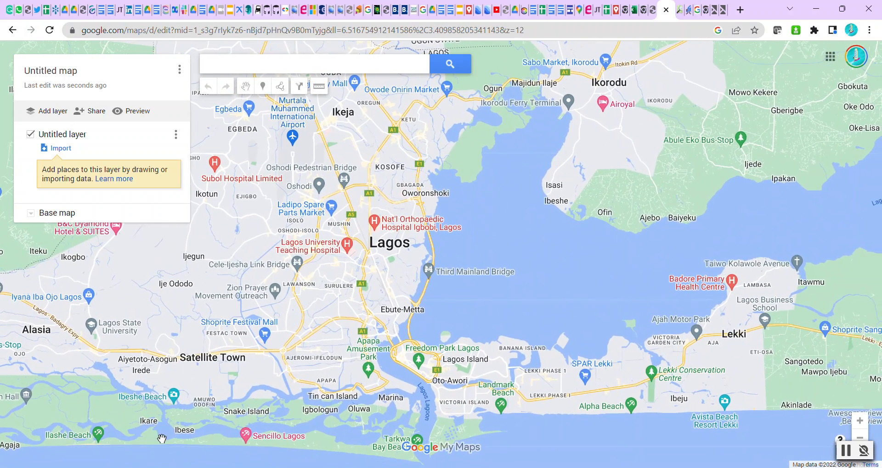
# - Title the untitled map "Community Map of Lagos" and save the title
pyautogui.click(72, 74)
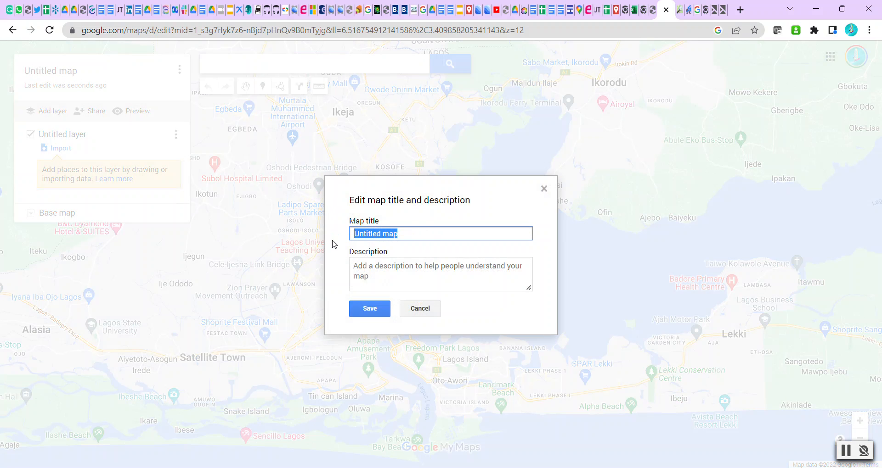
pyautogui.write('Communit')
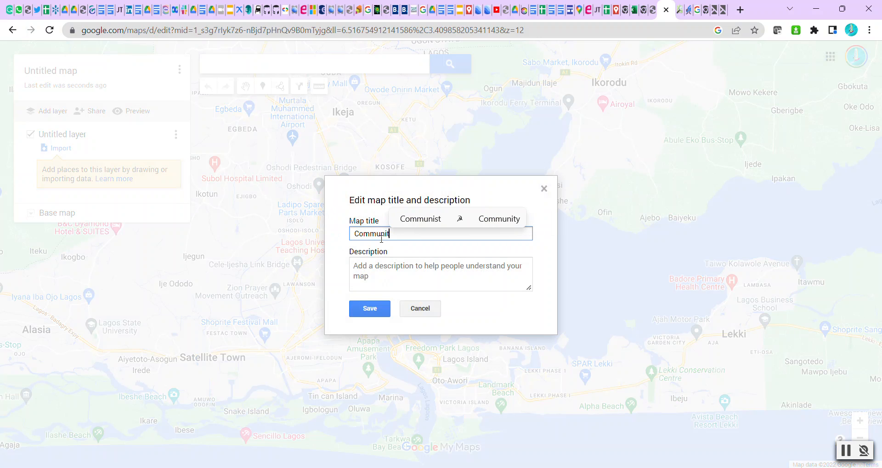
pyautogui.write('y Mao')
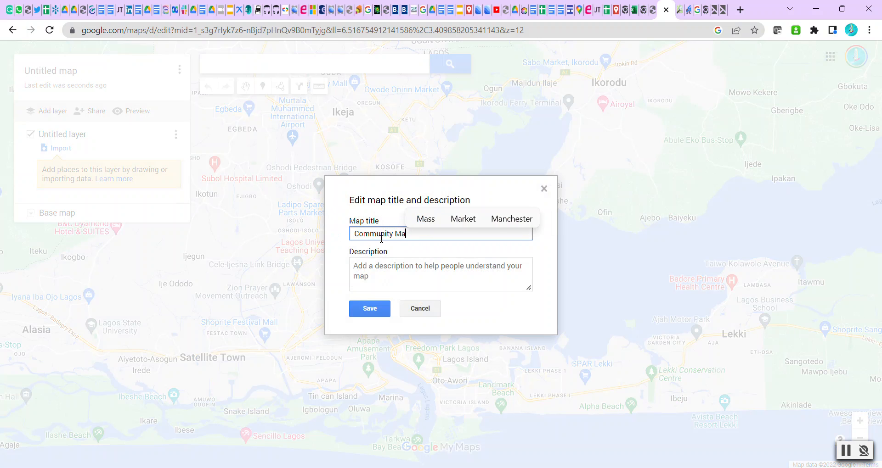
pyautogui.press('BackSpace')
pyautogui.press('BackSpace')
pyautogui.write('p ')
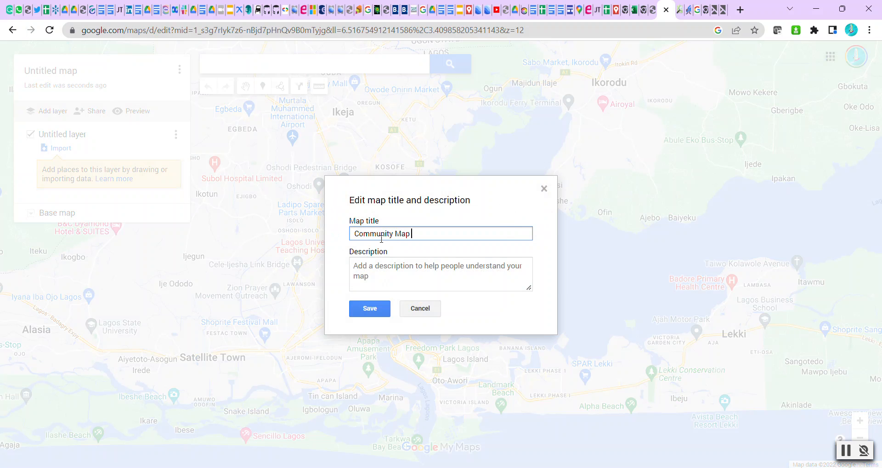
pyautogui.write('of Lagos')
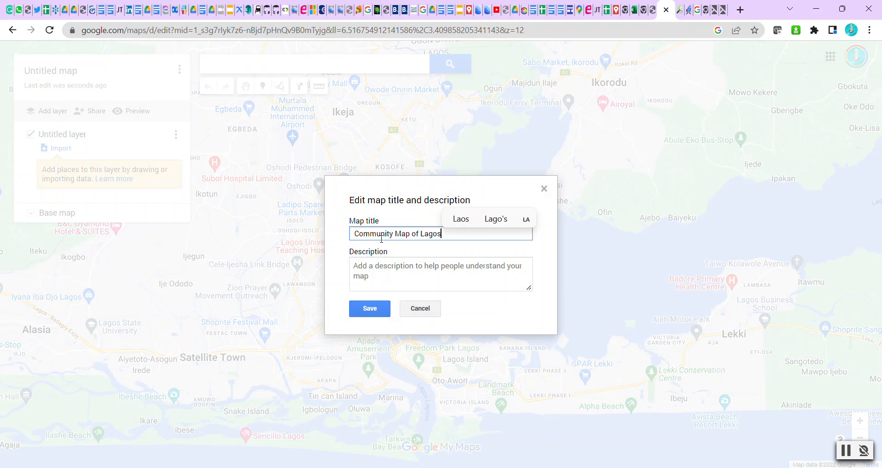
pyautogui.click(370, 310)
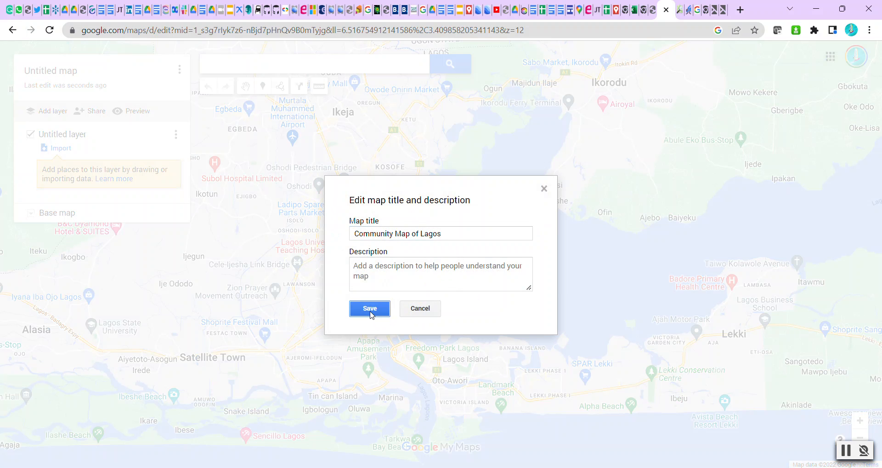
# - Change the base map style to satellite imagery
pyautogui.click(31, 213)
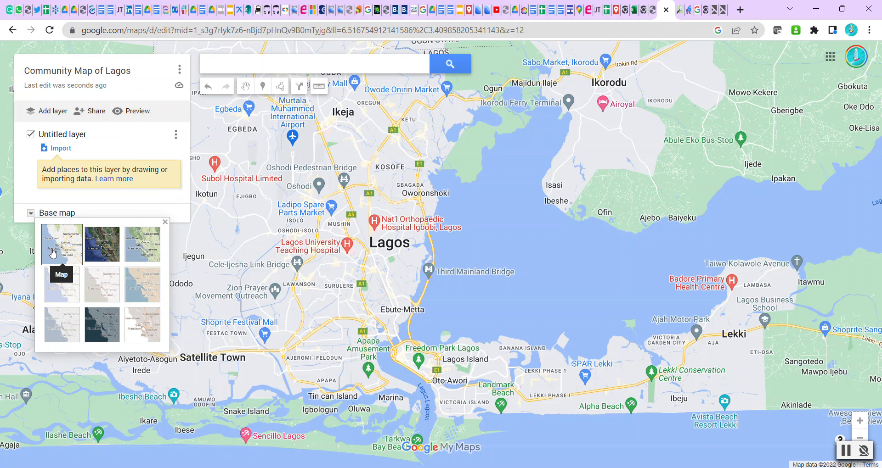
pyautogui.click(101, 250)
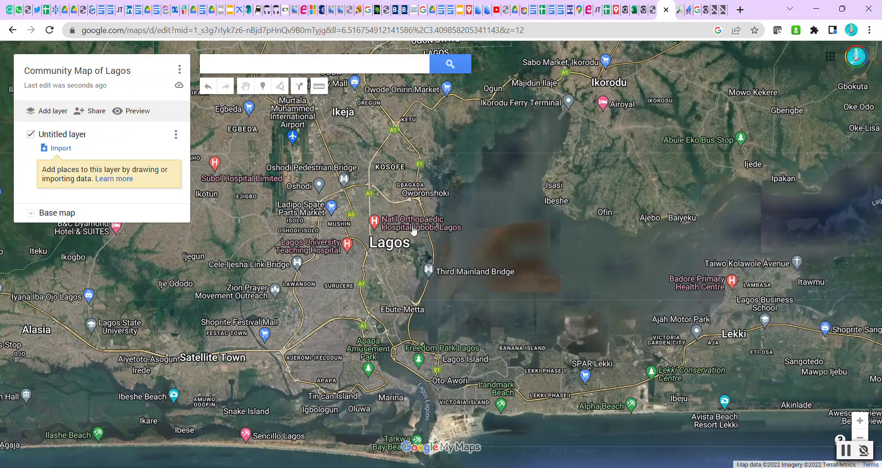
pyautogui.scroll(2, 419, 235)
pyautogui.scroll(3, 420, 234)
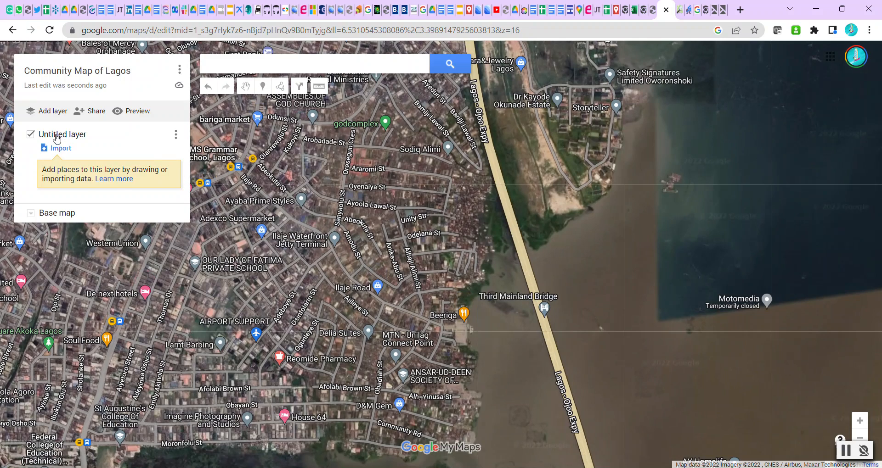
# - Rename the untitled layer as "Communities"
pyautogui.click(57, 137)
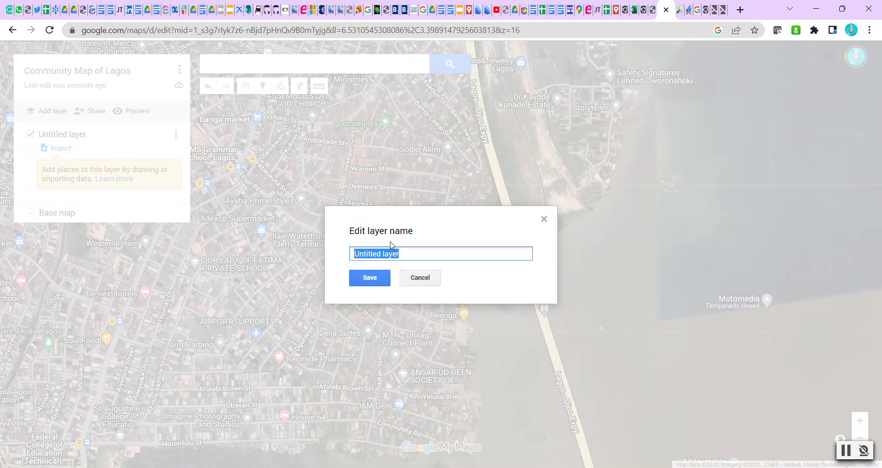
pyautogui.write('Community')
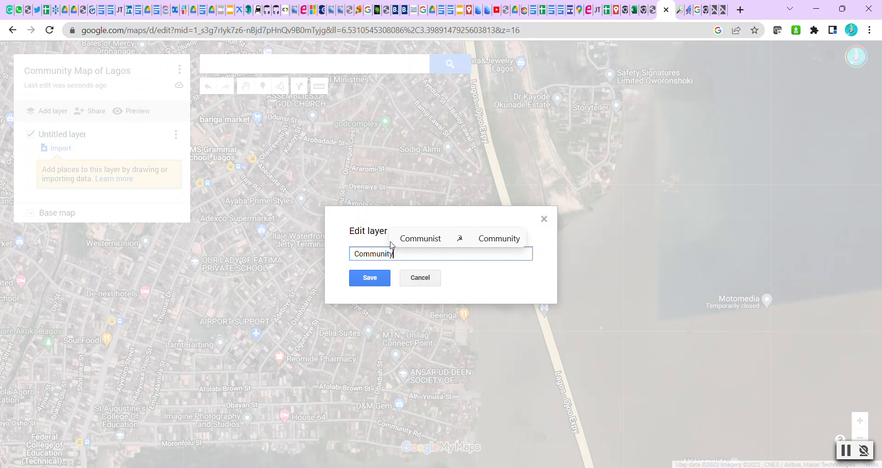
pyautogui.press('BackSpace')
pyautogui.write('ie')
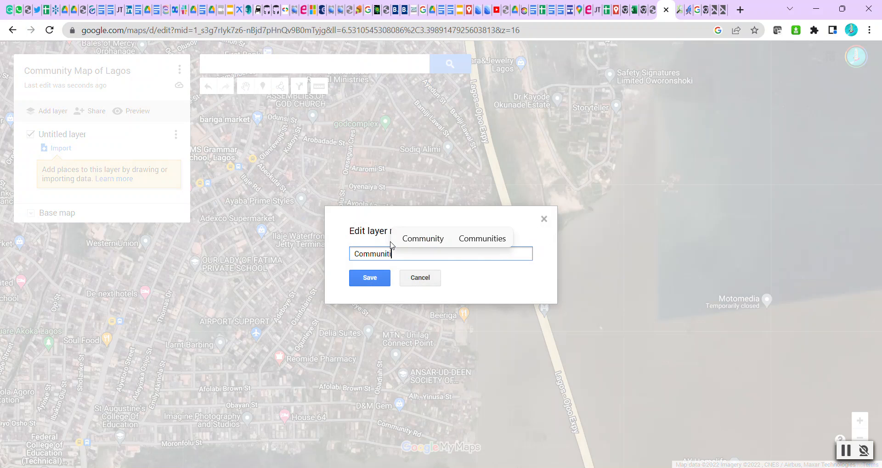
pyautogui.click(370, 278)
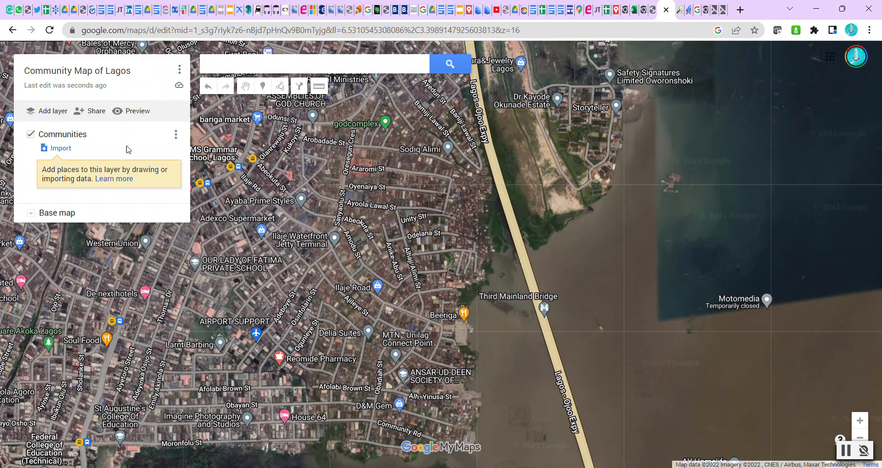
# - Add a marker named "Community 1" on the waterfront settlement east of Unity Str, just west of the Third Mainland Bridge
pyautogui.click(264, 88)
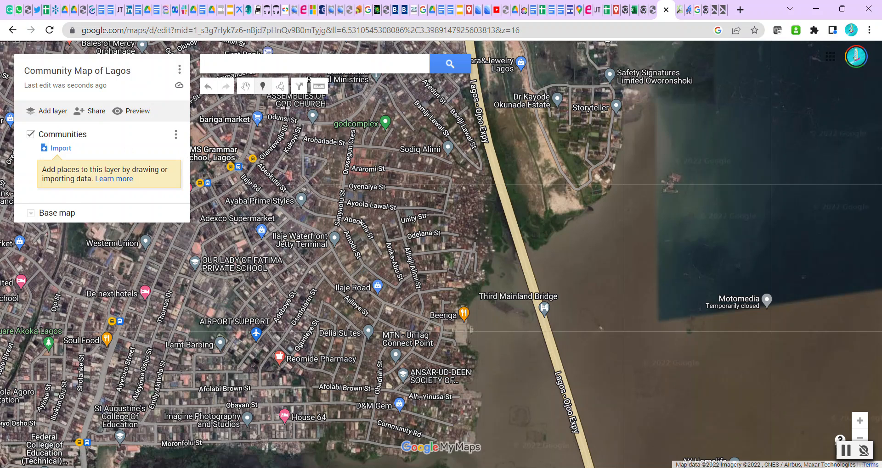
pyautogui.click(468, 209)
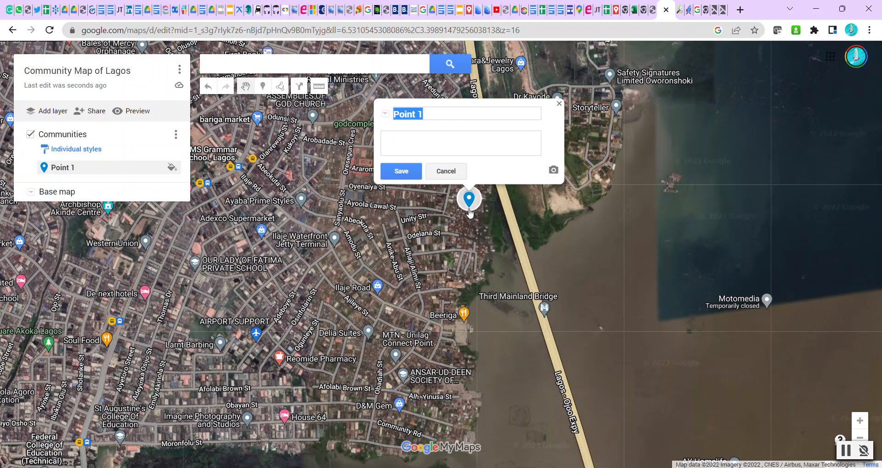
pyautogui.write('Co')
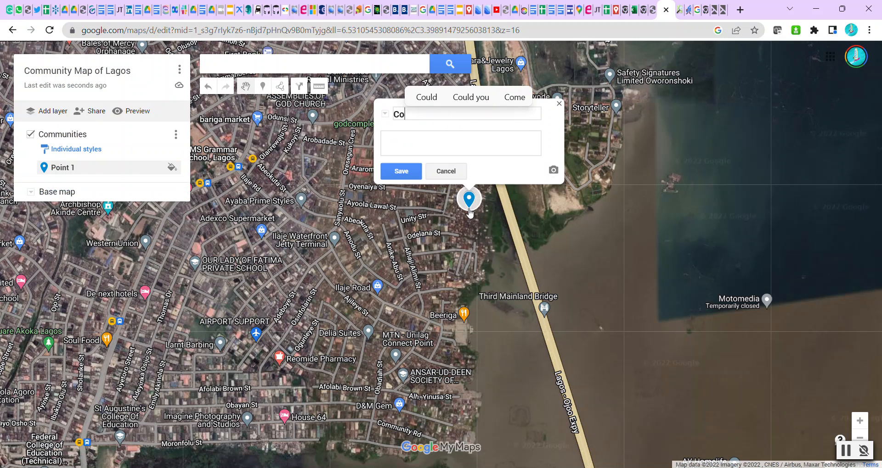
pyautogui.write('mmunity 1')
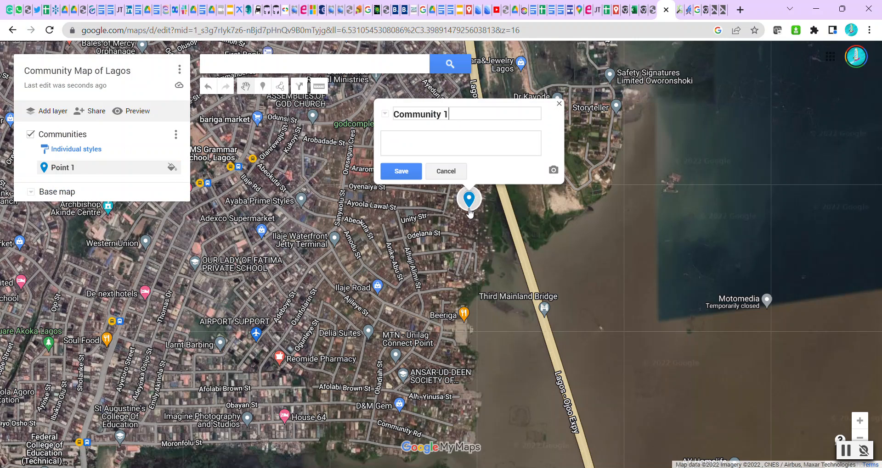
pyautogui.click(402, 172)
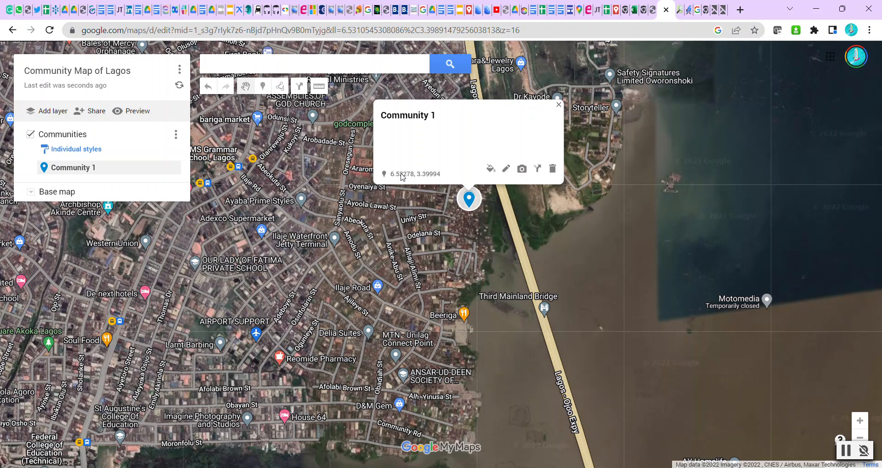
pyautogui.click(559, 105)
pyautogui.moveTo(480, 261); pyautogui.dragTo(460, 240)
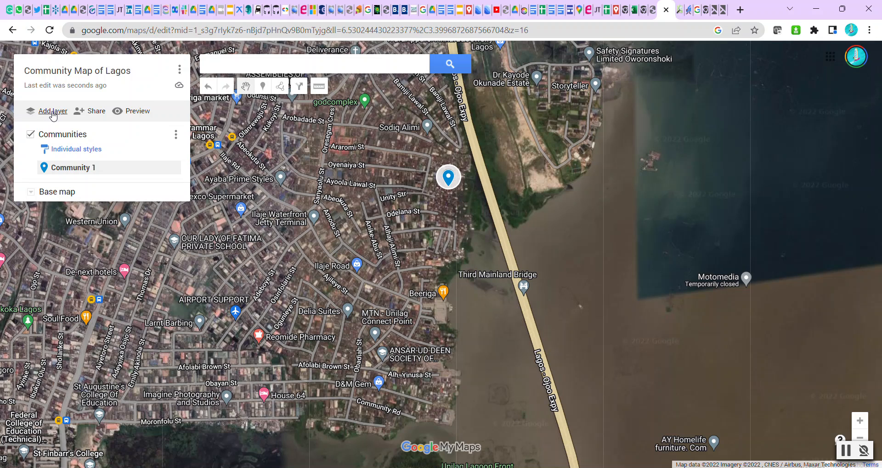
# - Add a second layer and name it "Community Boundary"
pyautogui.click(53, 112)
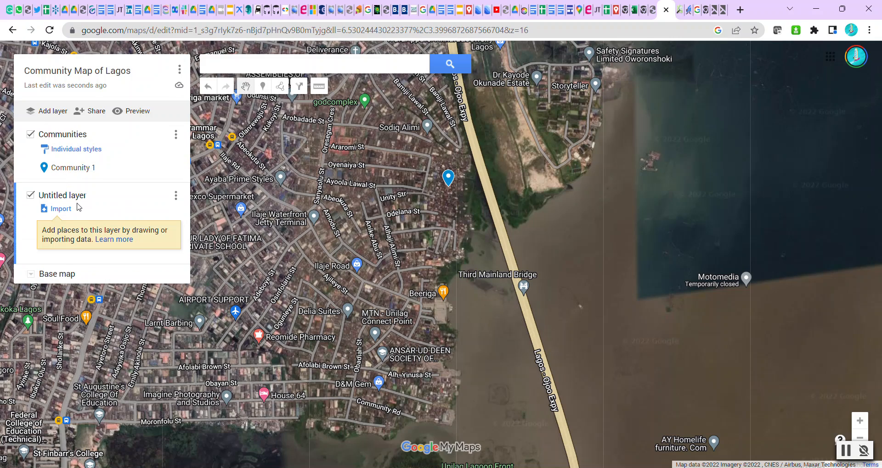
pyautogui.click(68, 198)
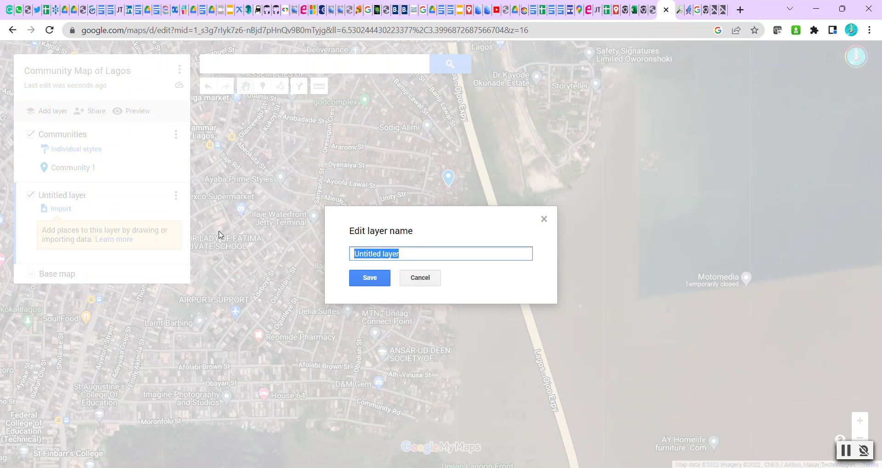
pyautogui.write('Co')
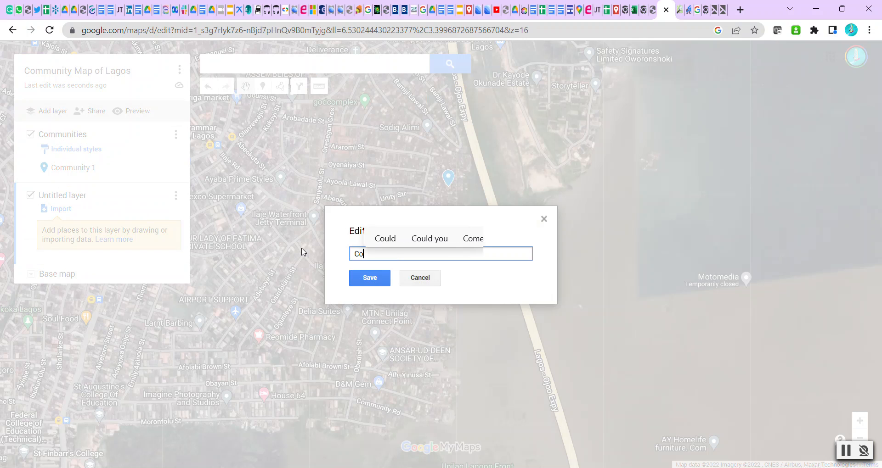
pyautogui.write('mmunity Boundary')
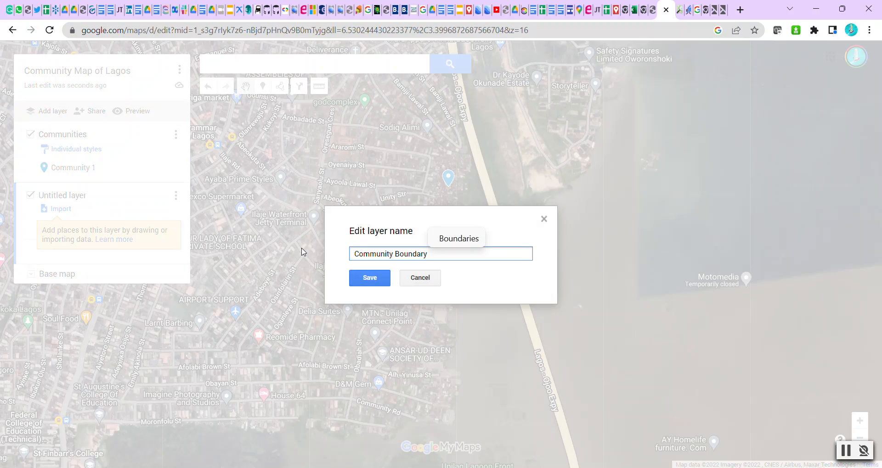
pyautogui.click(370, 279)
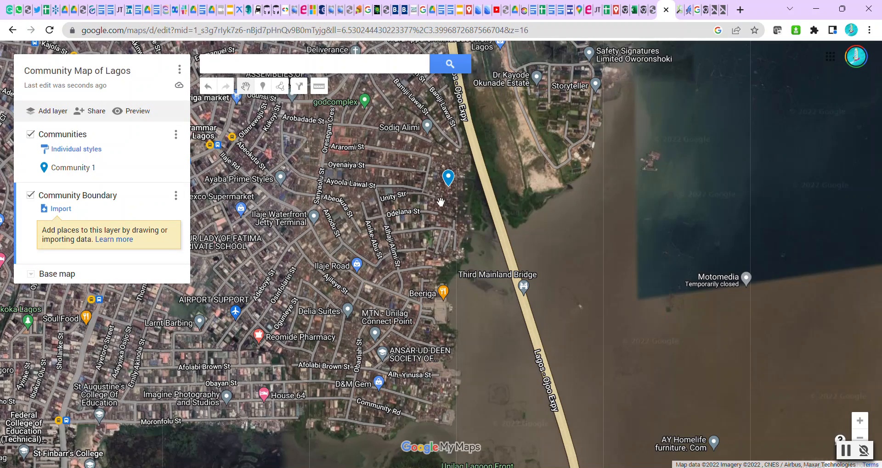
# - Draw a closed polygon of about 5.5 ha around the dense settlement surrounding the Community 1 marker, just west of the Third Mainland Bridge
pyautogui.scroll(1, 436, 208)
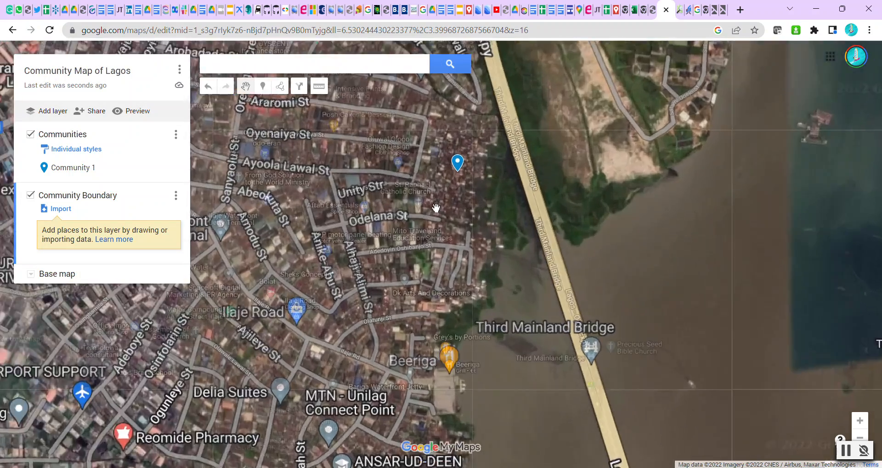
pyautogui.moveTo(470, 193); pyautogui.dragTo(447, 265)
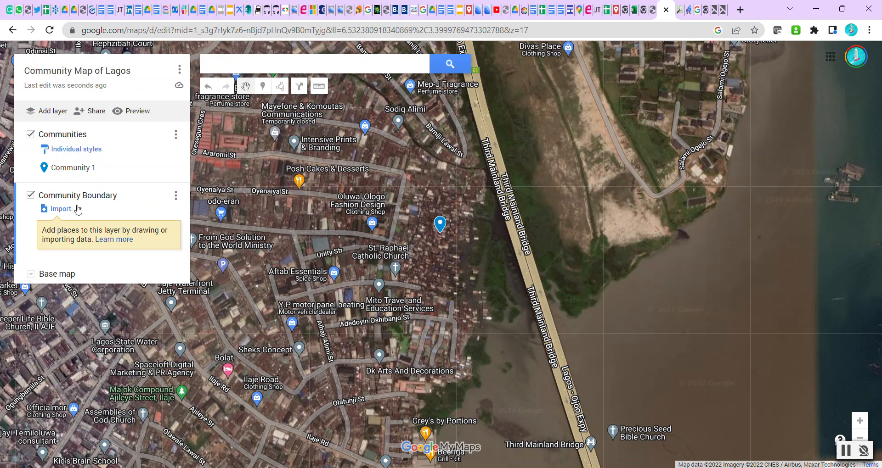
pyautogui.click(281, 88)
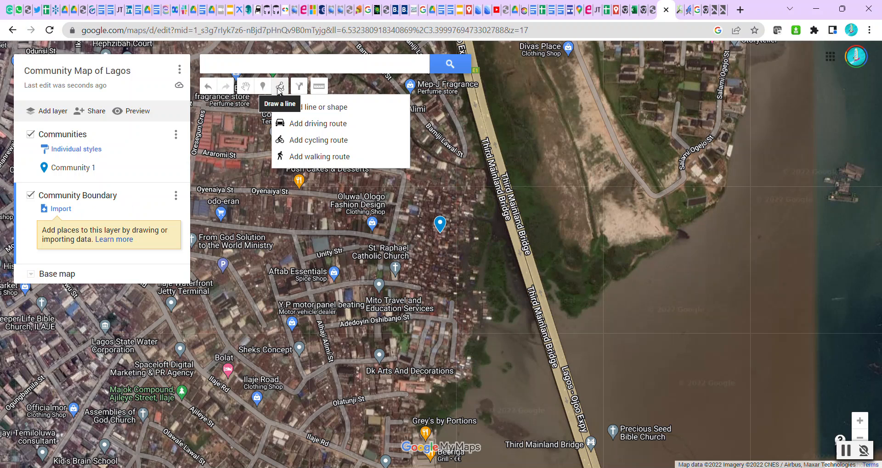
pyautogui.click(313, 108)
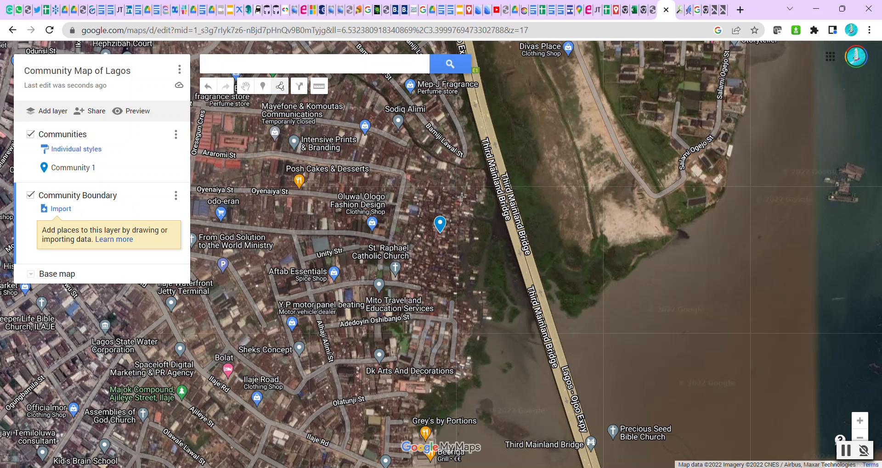
pyautogui.click(486, 170)
pyautogui.click(451, 166)
pyautogui.click(414, 145)
pyautogui.click(402, 163)
pyautogui.click(398, 205)
pyautogui.click(398, 241)
pyautogui.click(402, 266)
pyautogui.click(408, 282)
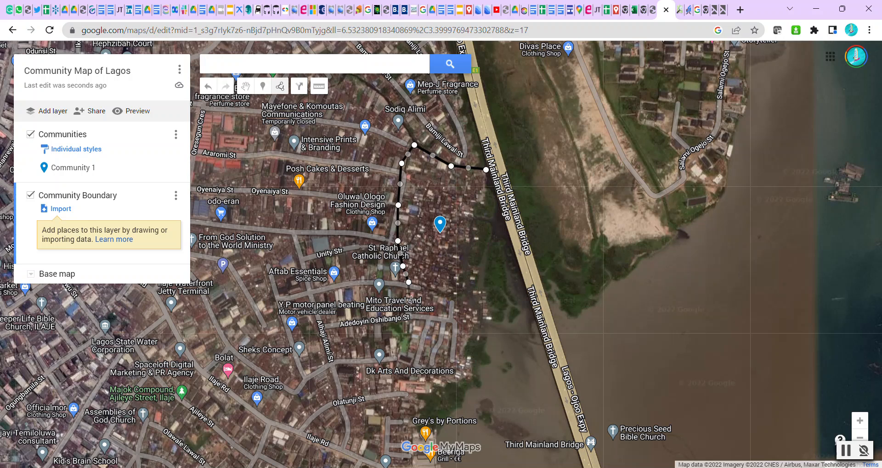
pyautogui.click(412, 305)
pyautogui.click(433, 314)
pyautogui.click(451, 322)
pyautogui.click(470, 331)
pyautogui.click(486, 324)
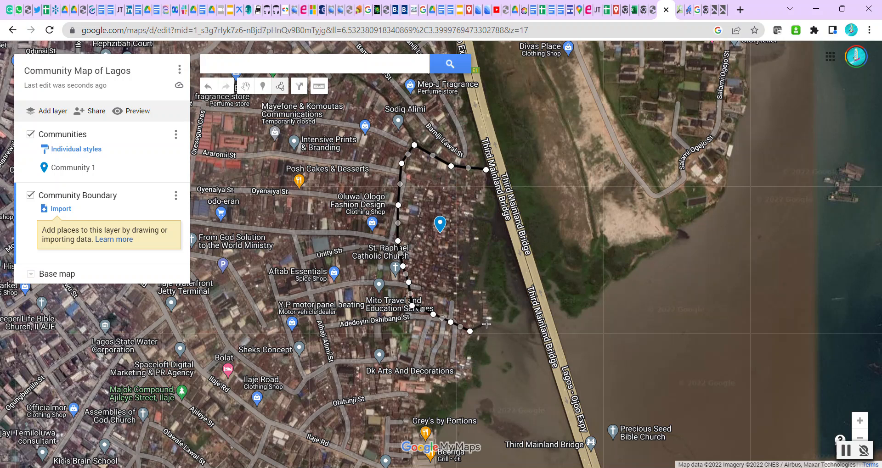
pyautogui.click(493, 308)
pyautogui.click(486, 287)
pyautogui.click(479, 266)
pyautogui.click(482, 246)
pyautogui.click(481, 225)
pyautogui.click(476, 213)
pyautogui.click(481, 189)
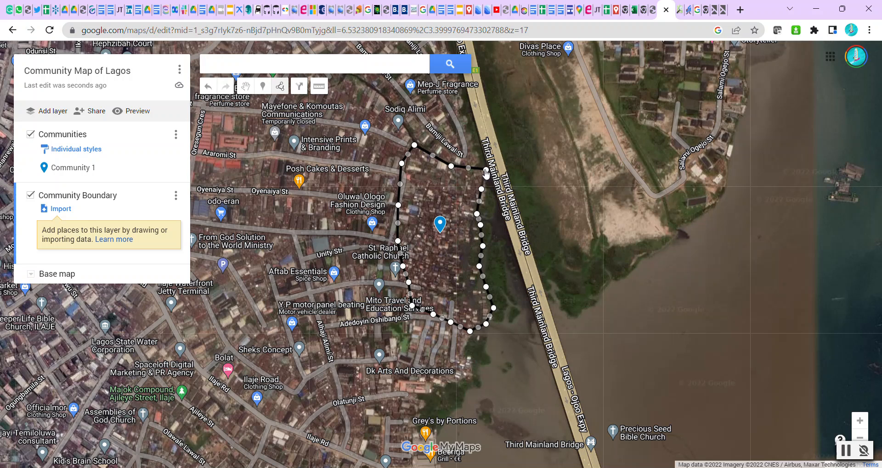
pyautogui.click(485, 170)
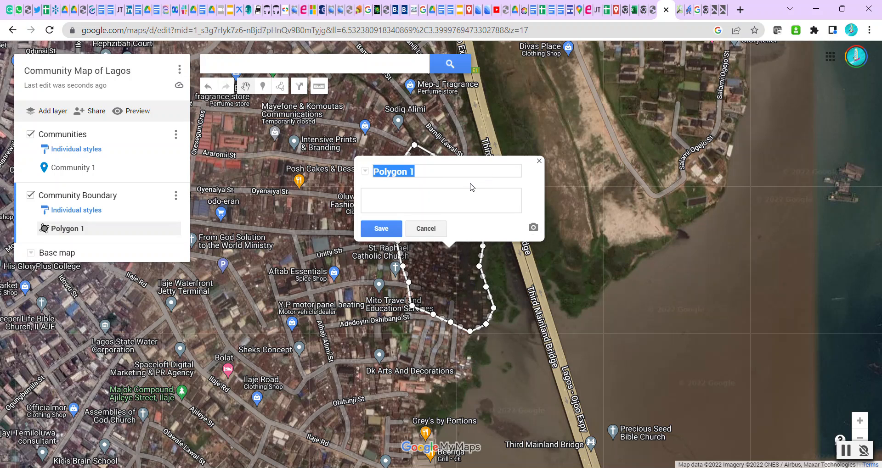
# - Name the drawn polygon "Community 1 Boundary", save it and dismiss its info window
pyautogui.write('Commu')
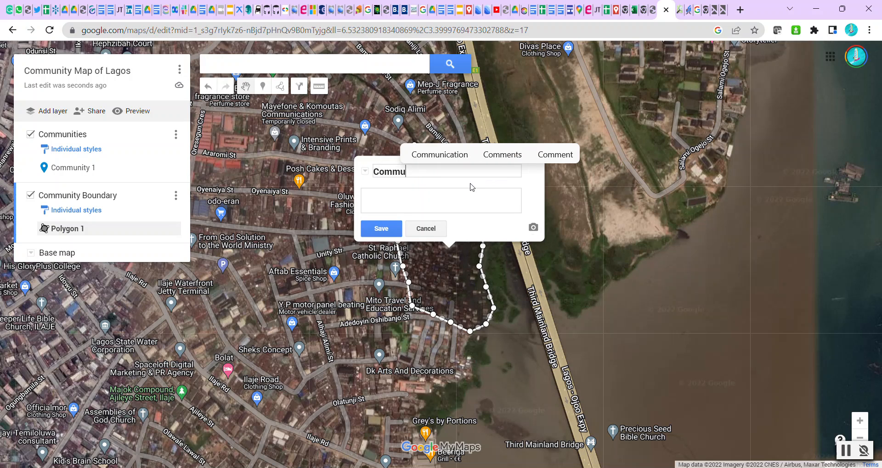
pyautogui.write('nity 1')
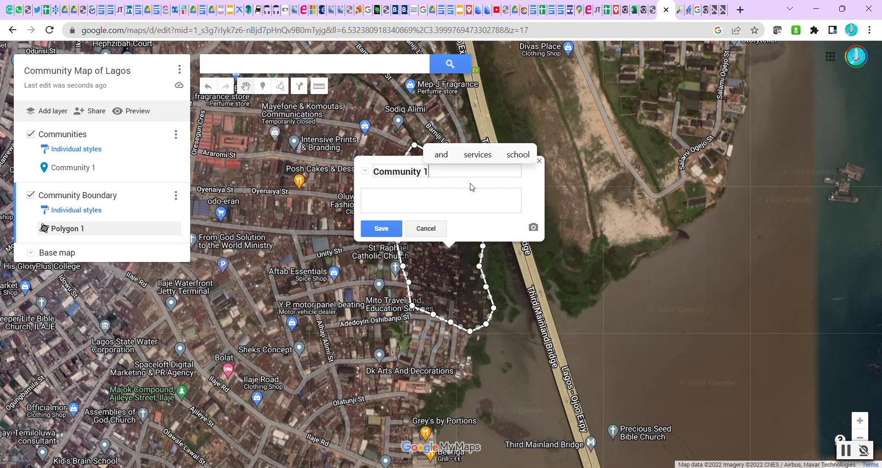
pyautogui.write(' Boundary')
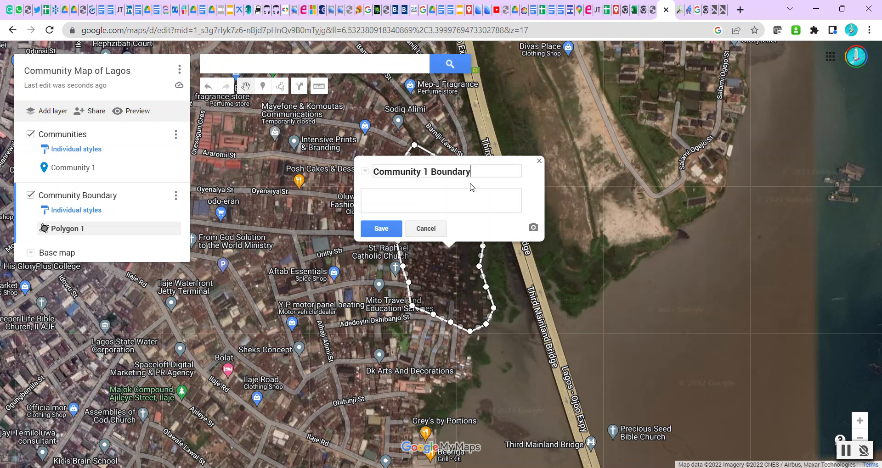
pyautogui.click(382, 228)
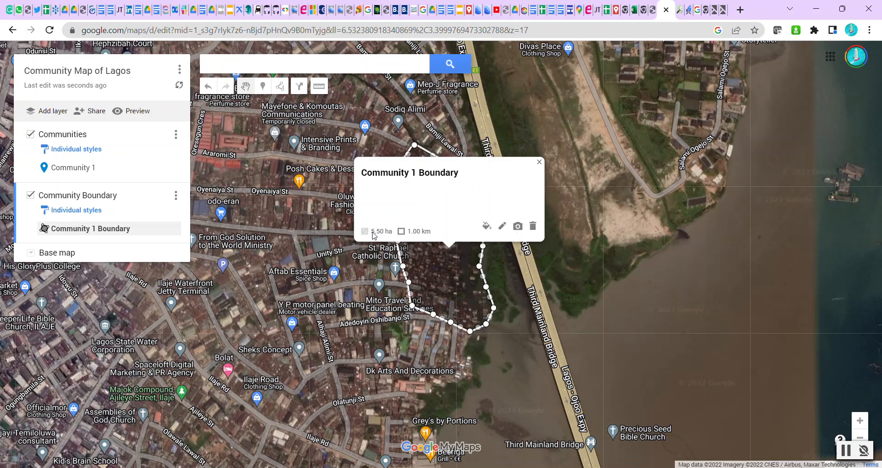
pyautogui.click(539, 162)
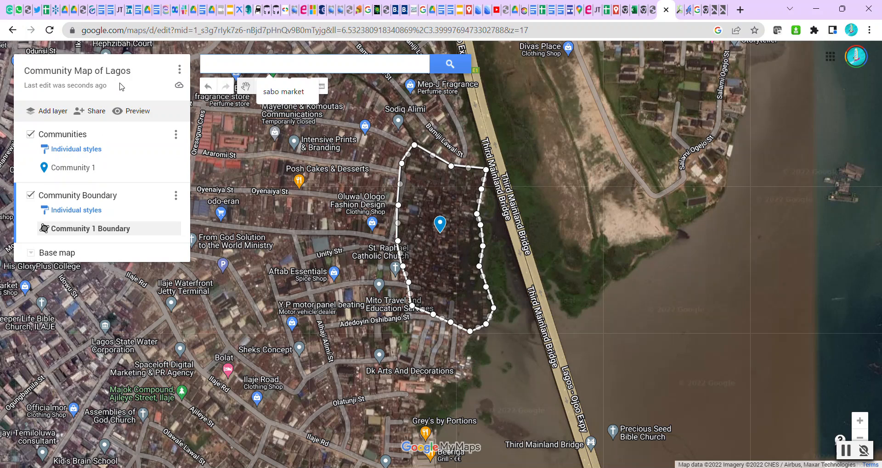
# - Add a third layer and try to name it "Bridge"
pyautogui.click(50, 118)
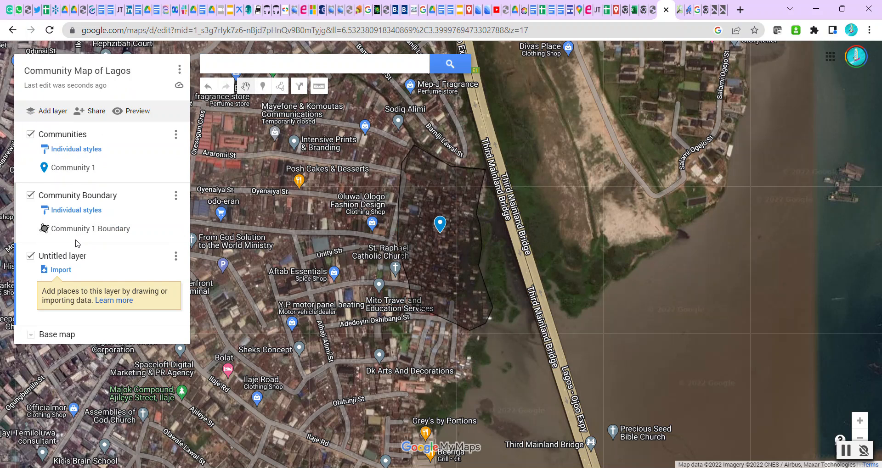
pyautogui.click(58, 260)
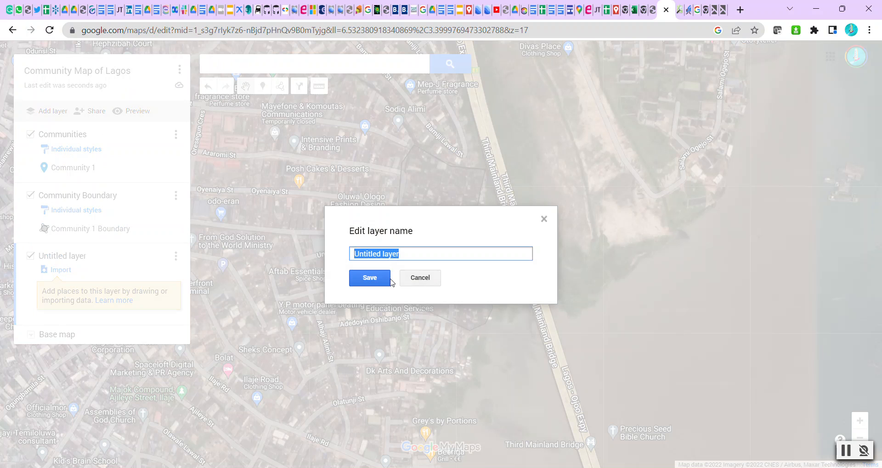
pyautogui.write('Bridge')
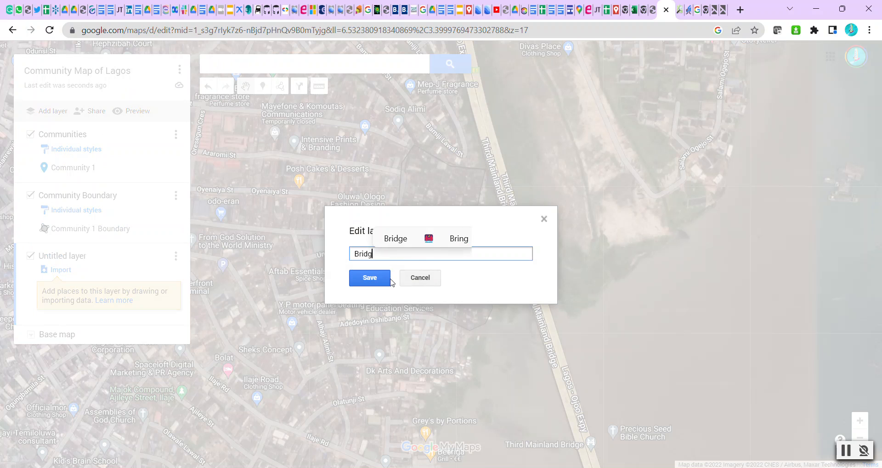
pyautogui.click(366, 287)
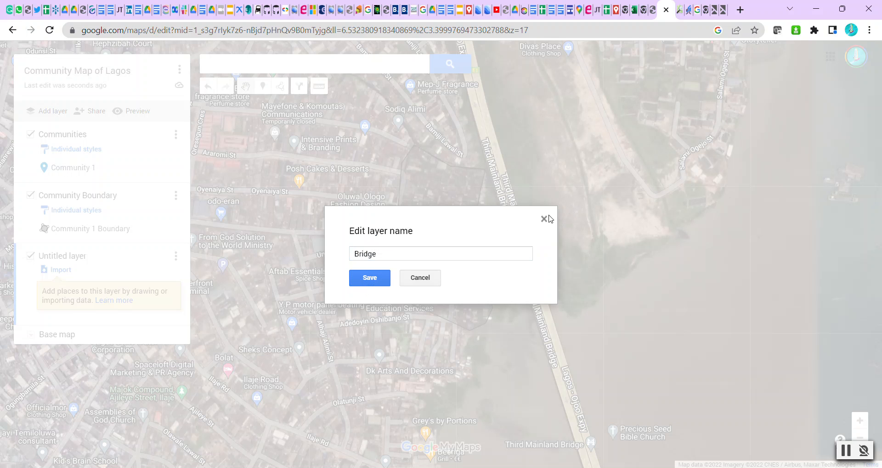
pyautogui.click(544, 219)
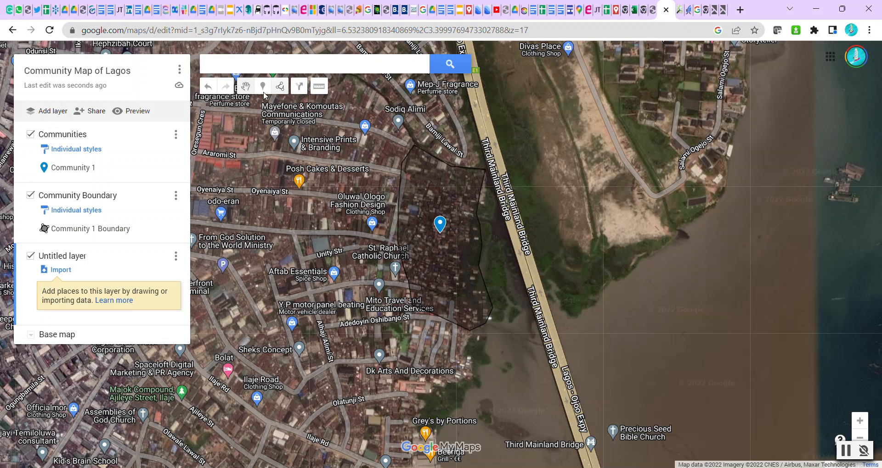
# - Trace a line about 5.9 km long along the Third Mainland Bridge, from just north of Community 1 southward to near Seylek City College
pyautogui.click(281, 88)
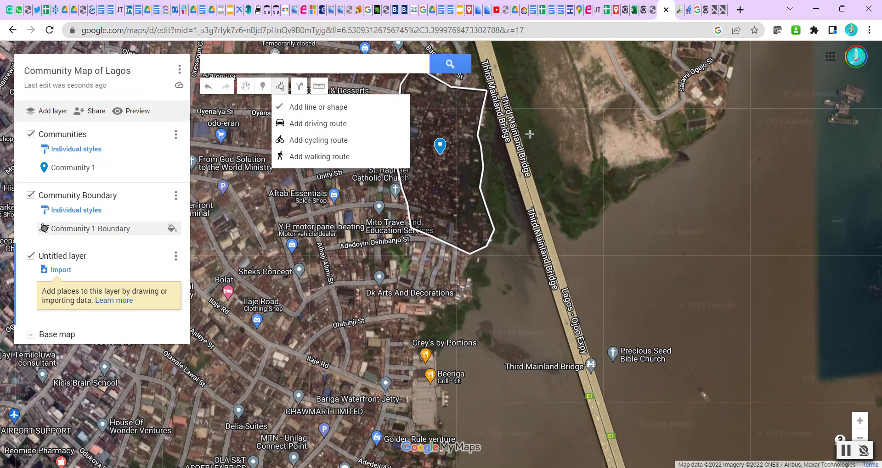
pyautogui.scroll(-2, 620, 410)
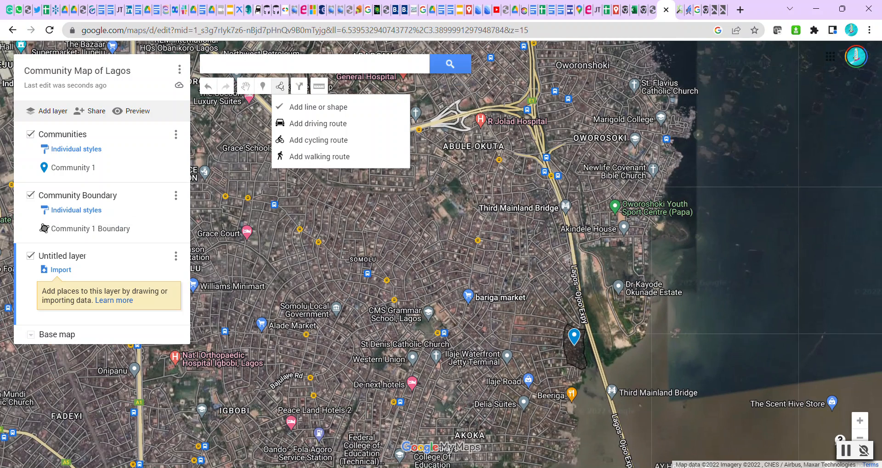
pyautogui.click(580, 302)
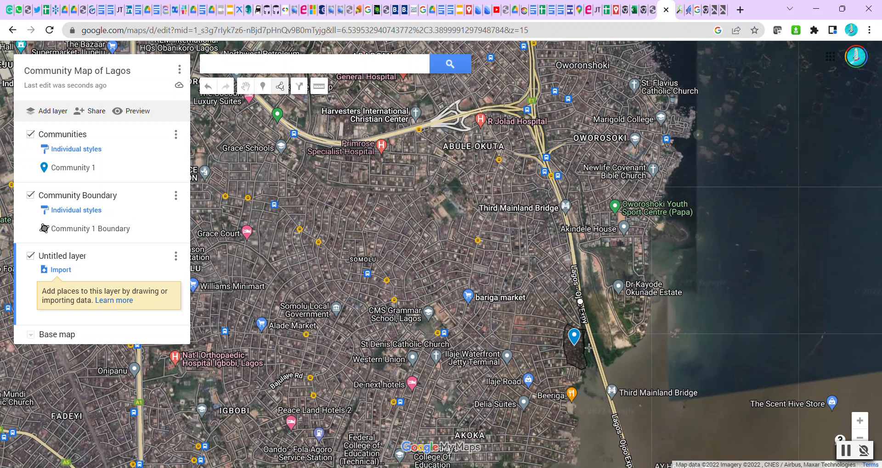
pyautogui.click(598, 358)
pyautogui.press('Down')
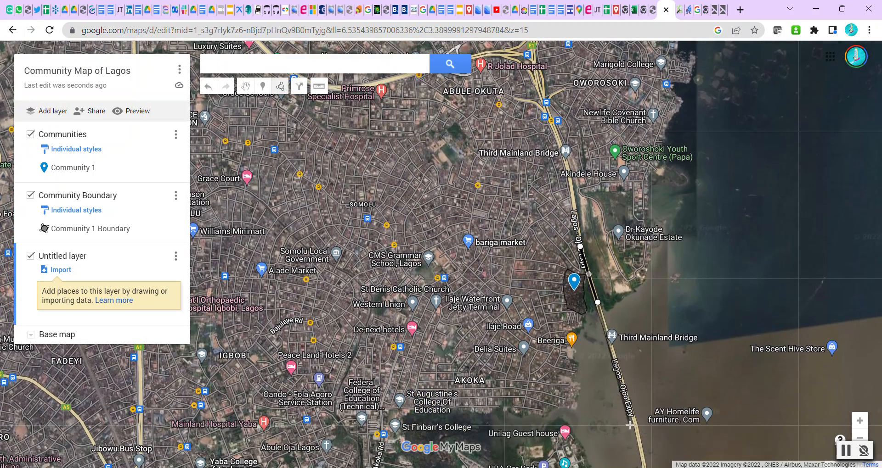
pyautogui.click(631, 408)
pyautogui.press('Down')
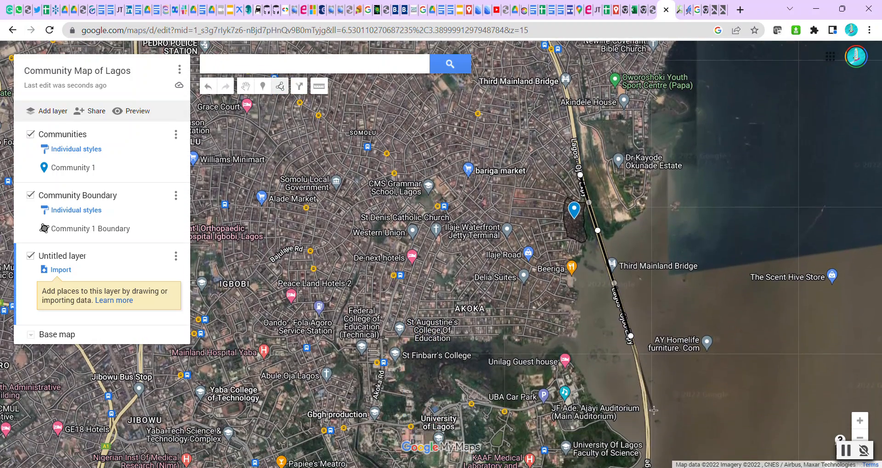
pyautogui.click(643, 380)
pyautogui.press('Down')
pyautogui.click(648, 437)
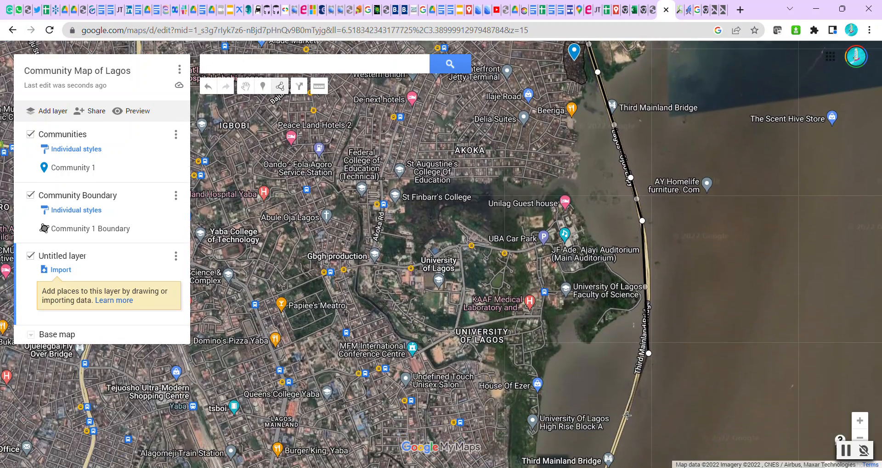
pyautogui.click(619, 432)
pyautogui.press('Down')
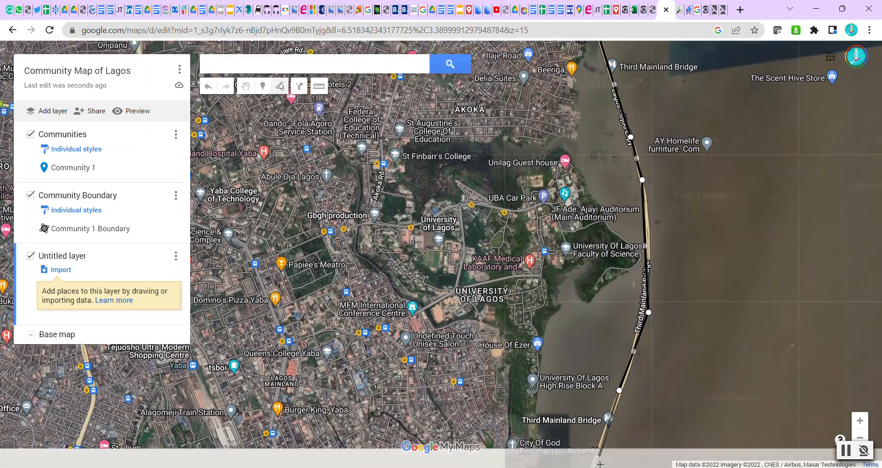
pyautogui.click(573, 425)
pyautogui.press('Down')
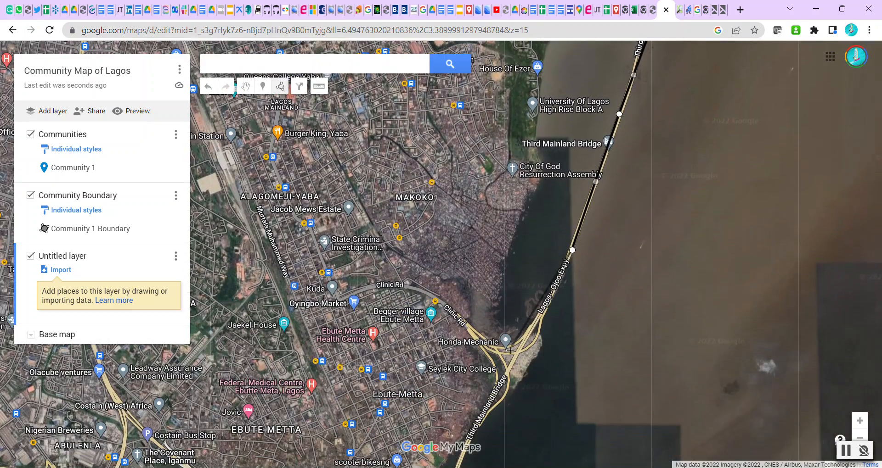
pyautogui.doubleClick(509, 370)
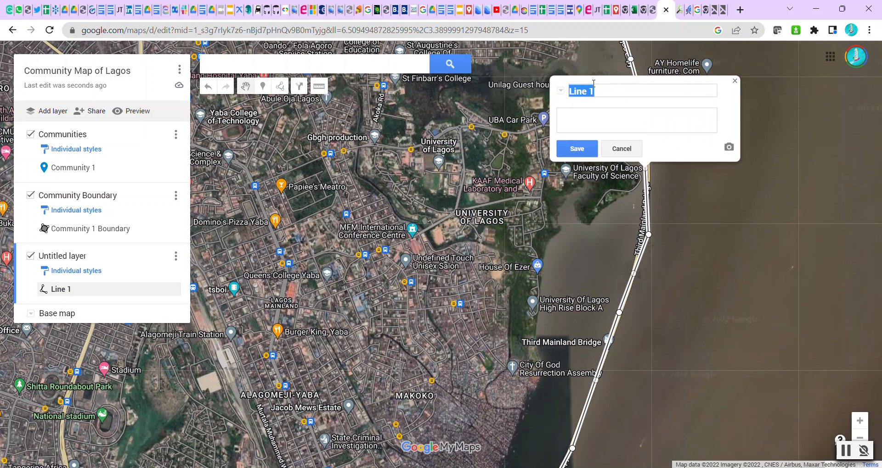
# - Name the traced line "Bridge", save it and dismiss its info window
pyautogui.write('Bridge')
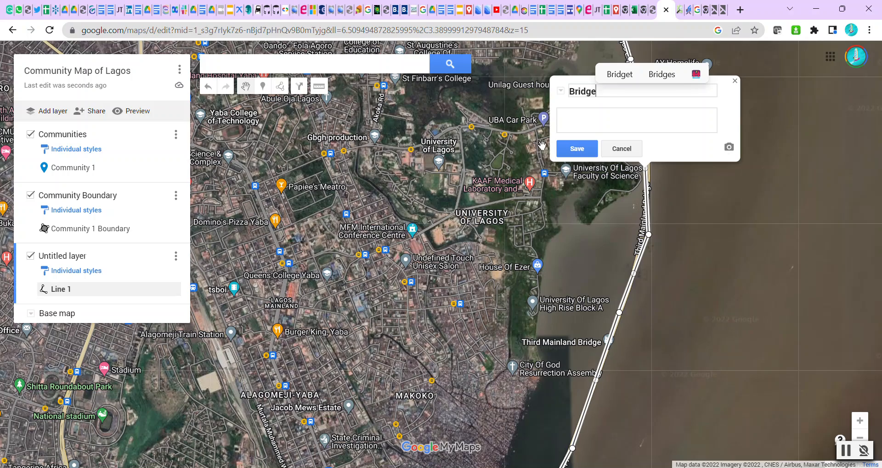
pyautogui.click(577, 148)
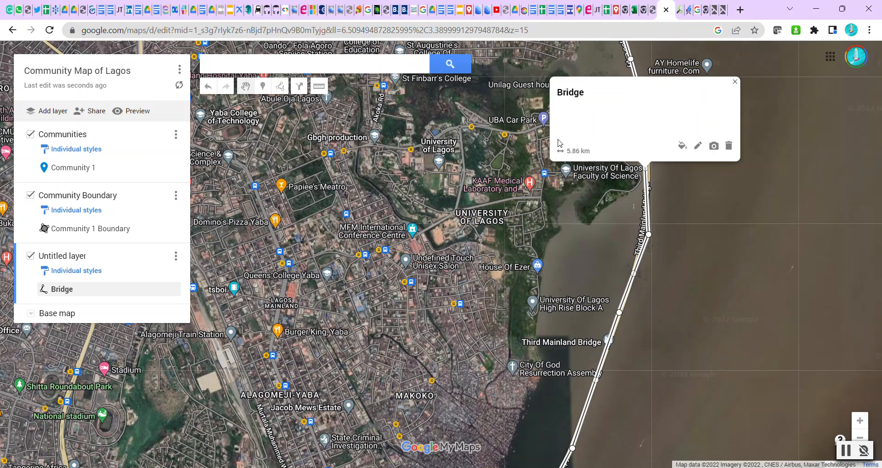
pyautogui.click(735, 82)
# - Open the icon chooser for the Community 1 marker and pick the circle from the Shapes group
pyautogui.moveTo(502, 109); pyautogui.dragTo(477, 340)
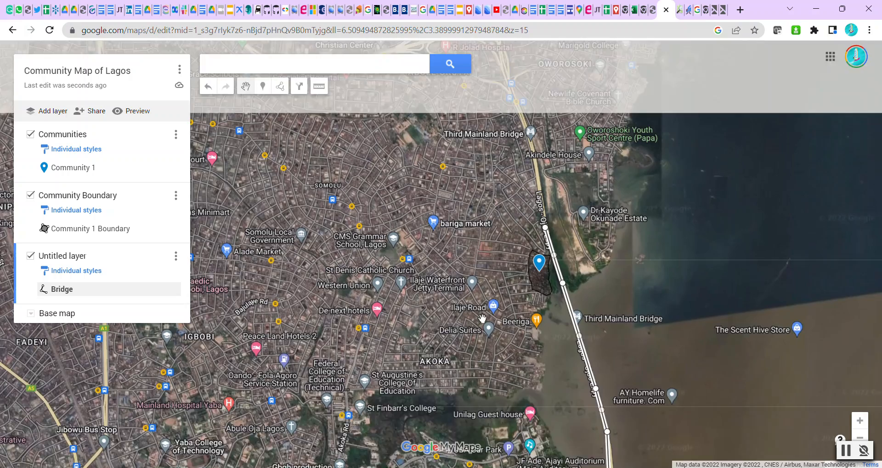
pyautogui.moveTo(484, 280); pyautogui.dragTo(430, 210)
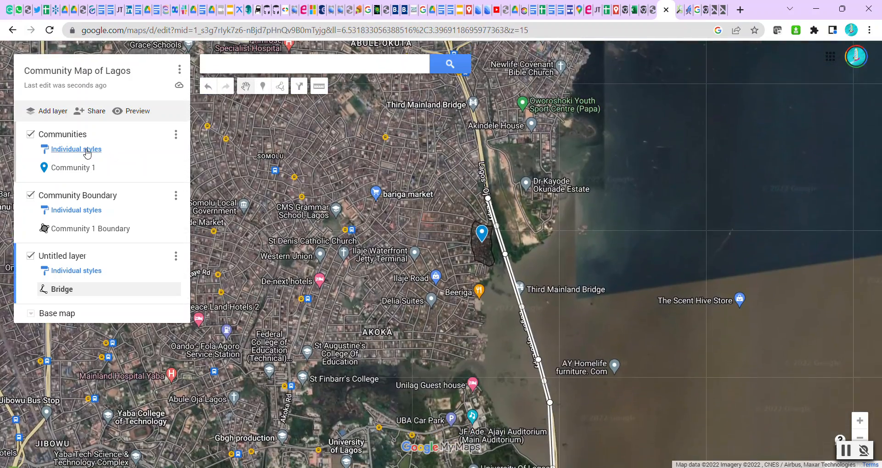
pyautogui.scroll(1, 505, 255)
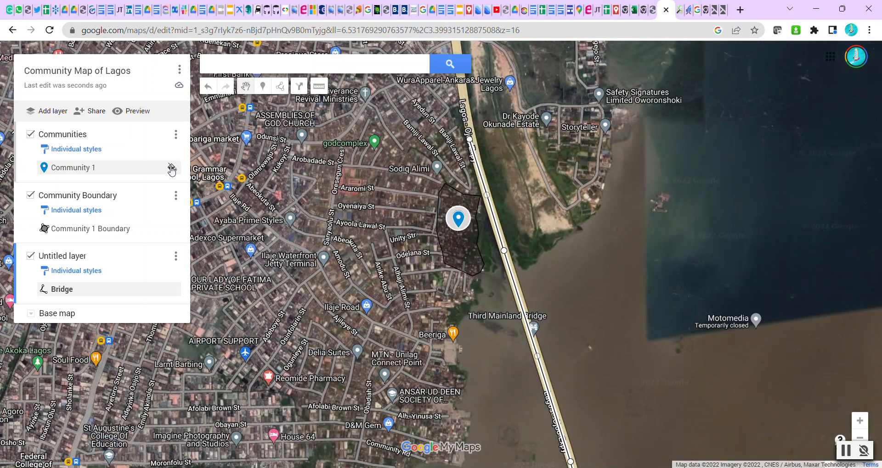
pyautogui.click(172, 168)
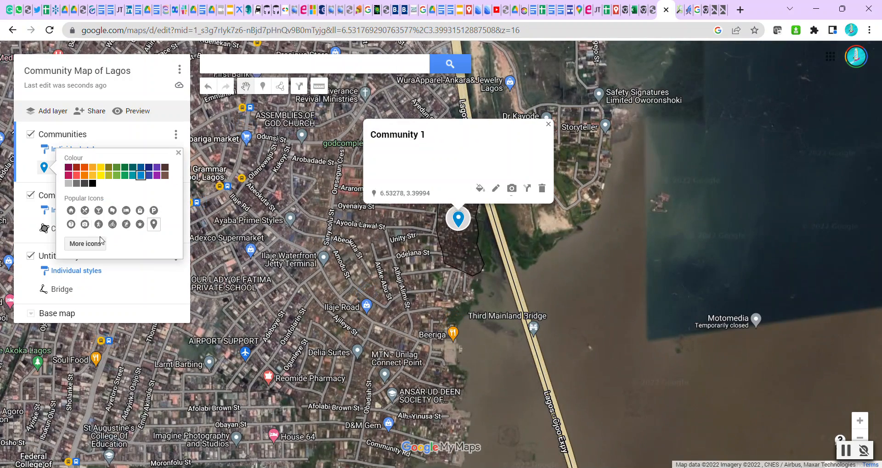
pyautogui.click(88, 244)
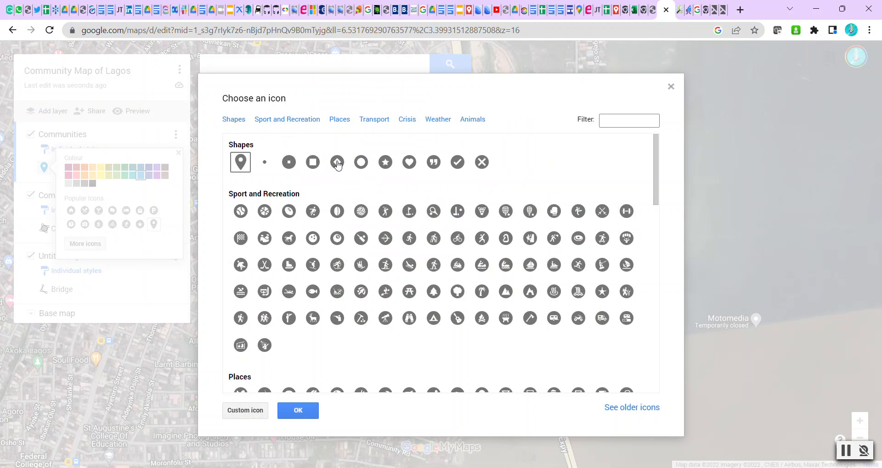
pyautogui.click(362, 163)
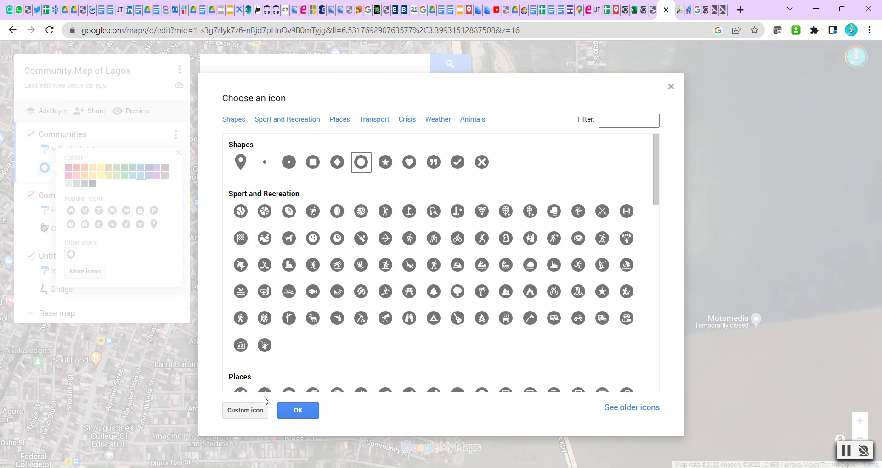
# - Start a custom icon import and browse Google Drive to Data4HumanRights > Workshops > Lagos October 2022 > D4HR Training Photos > photos - OK to share in presentations
pyautogui.click(245, 411)
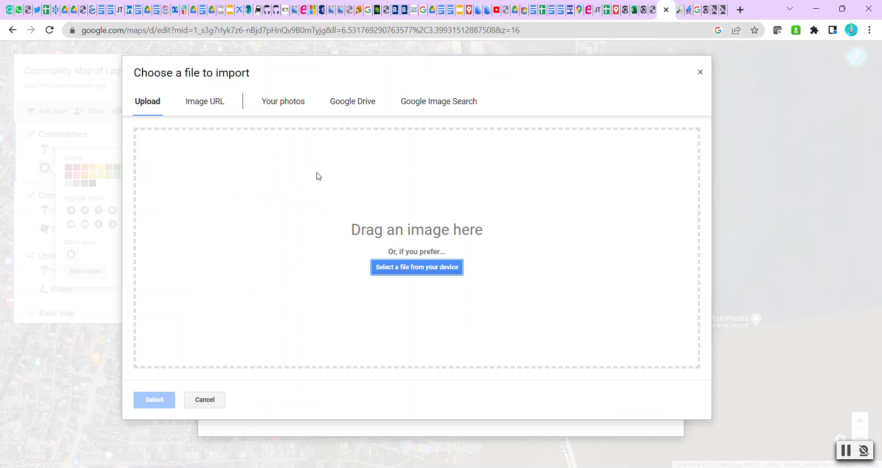
pyautogui.click(280, 104)
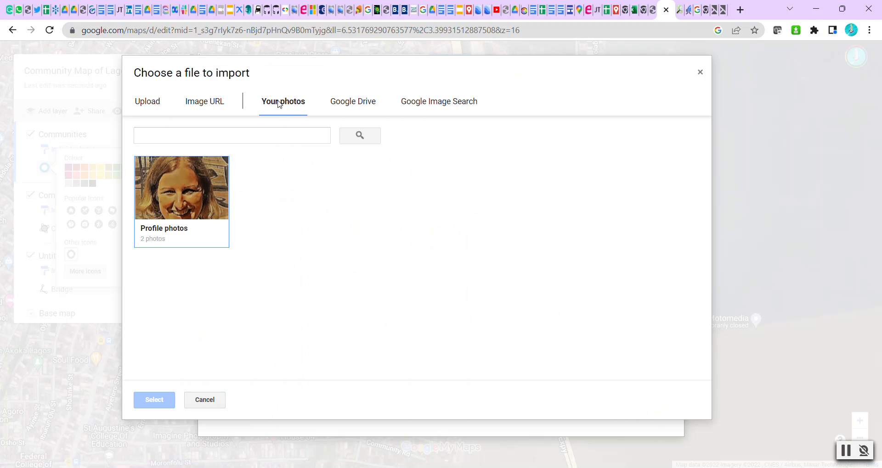
pyautogui.click(352, 105)
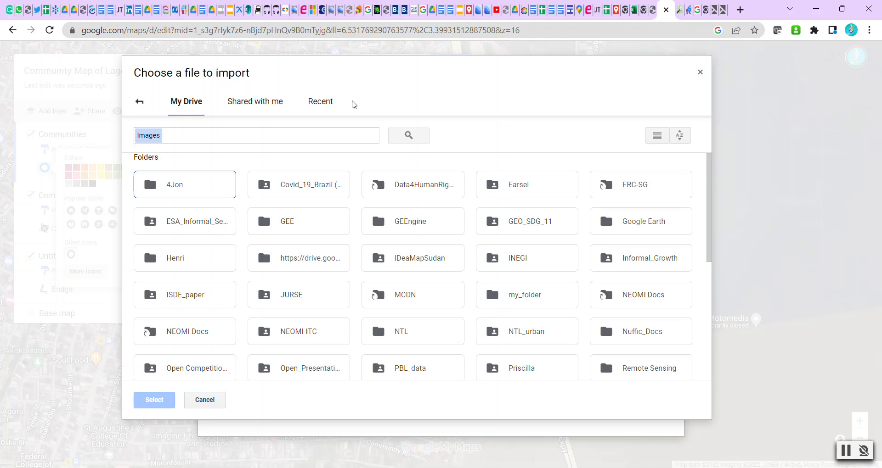
pyautogui.doubleClick(404, 185)
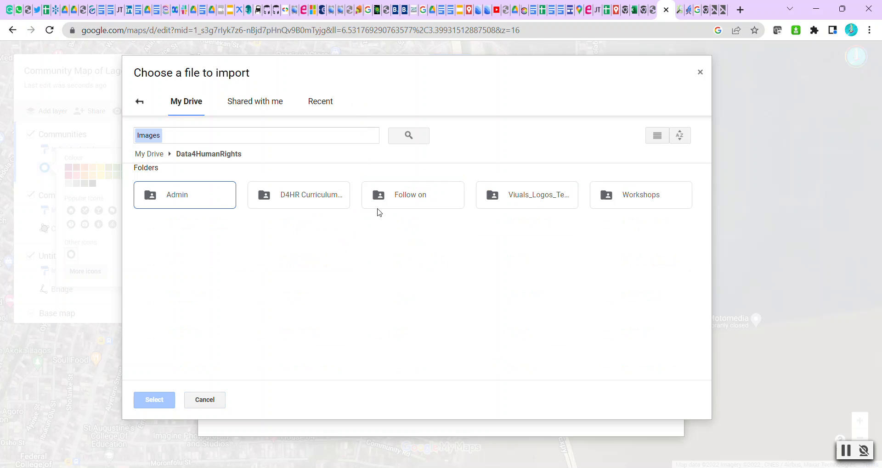
pyautogui.doubleClick(645, 197)
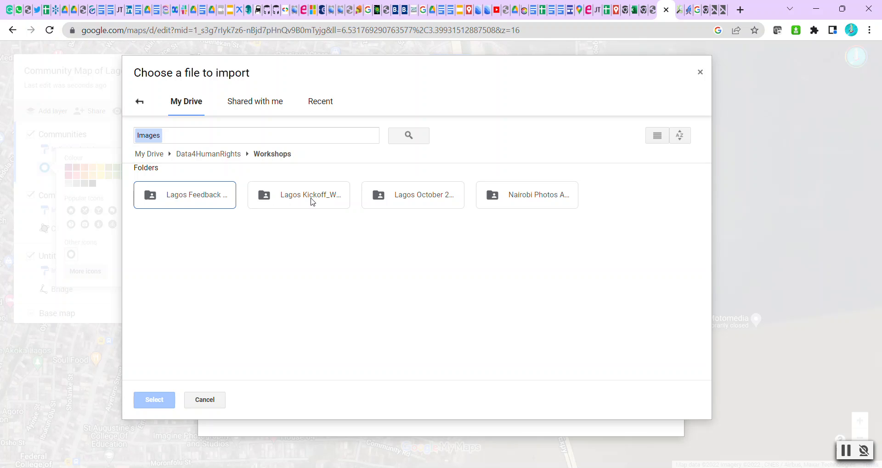
pyautogui.doubleClick(399, 197)
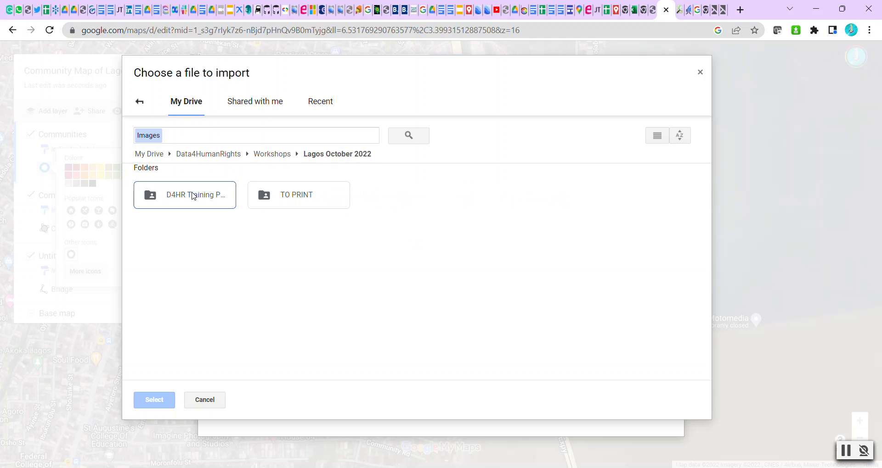
pyautogui.doubleClick(193, 196)
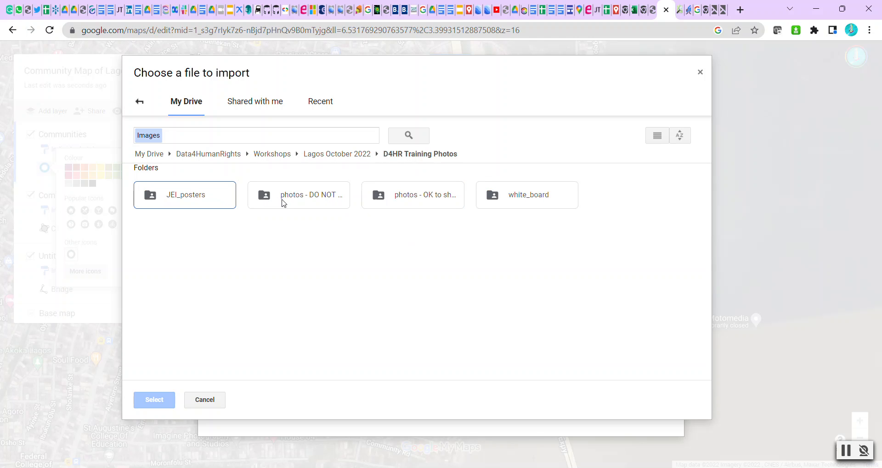
pyautogui.doubleClick(435, 200)
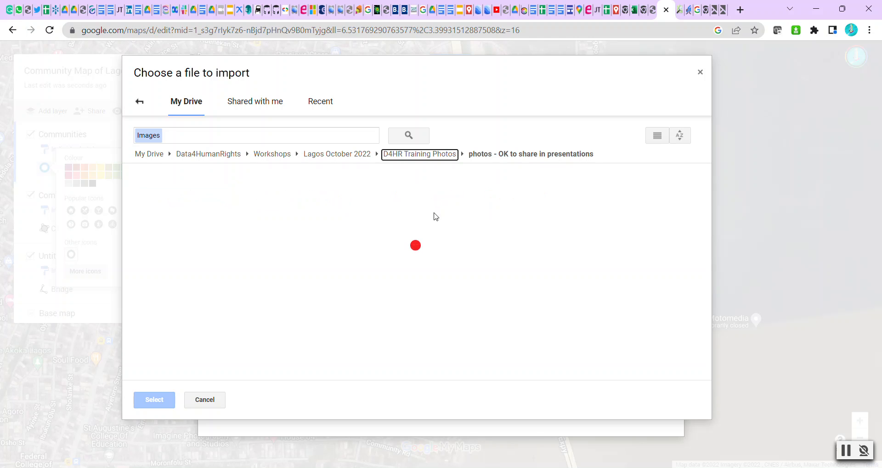
# - Import the photo of the community gathering under the wooden shelter as the custom icon for Community 1
pyautogui.scroll(-10, 451, 275)
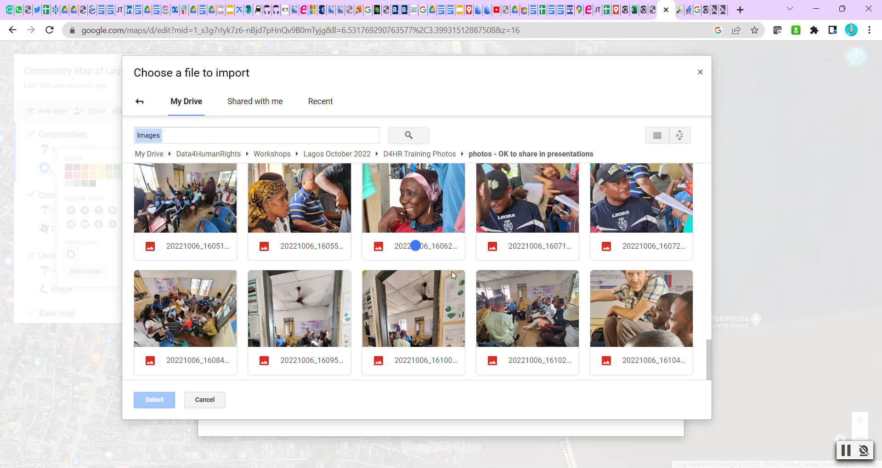
pyautogui.scroll(-5, 454, 268)
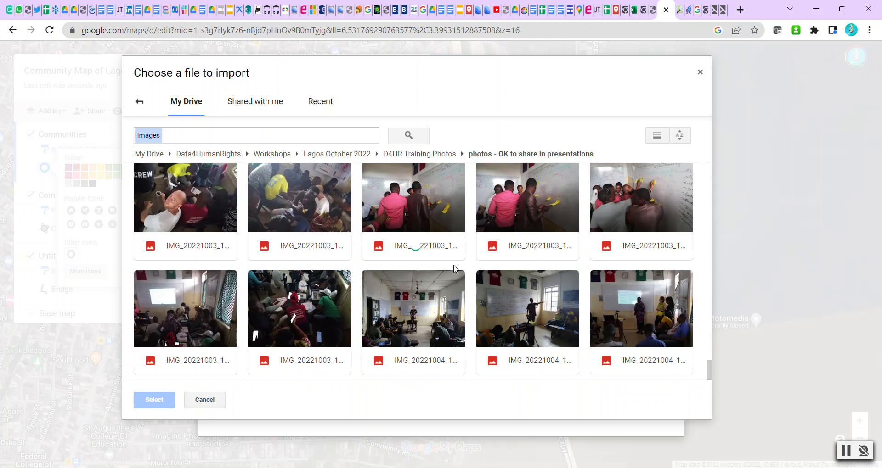
pyautogui.scroll(3, 454, 269)
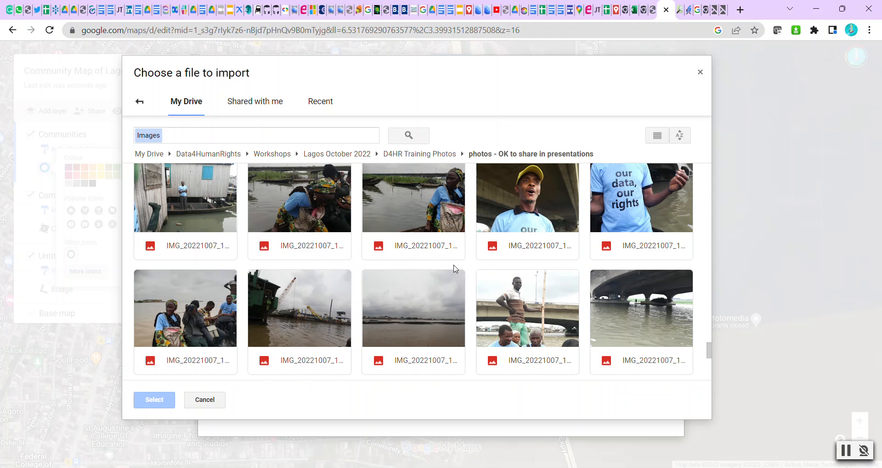
pyautogui.scroll(3, 455, 269)
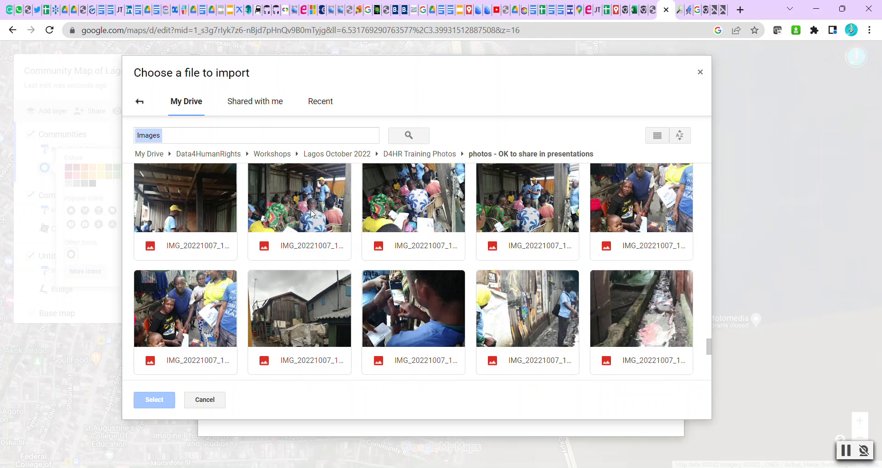
pyautogui.click(310, 214)
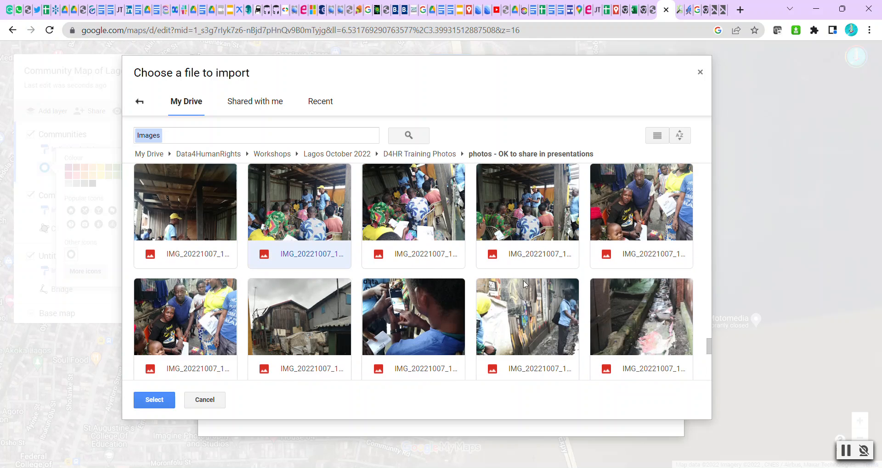
pyautogui.click(144, 402)
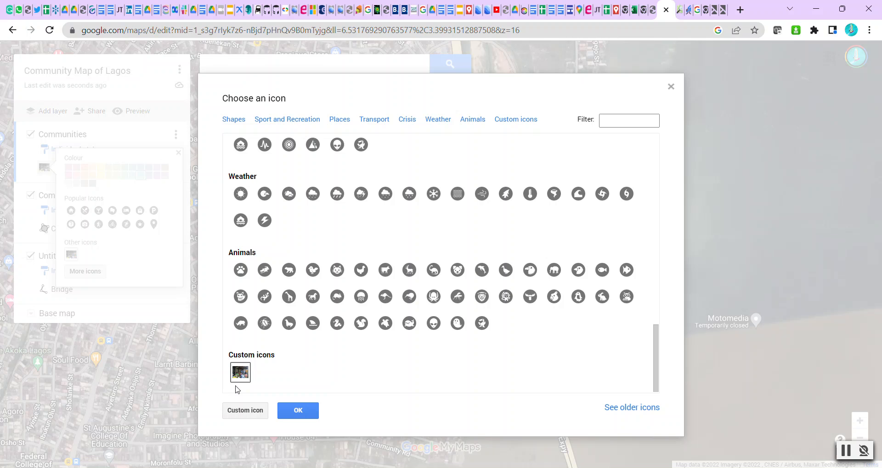
# - Import the photo of boats beside waterfront houses as the custom icon, apply it to Community 1 and dismiss the info window
pyautogui.click(244, 412)
pyautogui.scroll(-1, 513, 225)
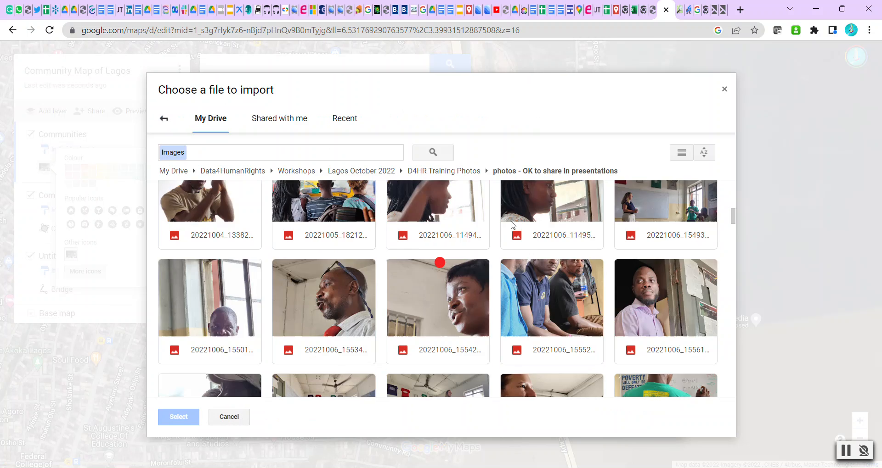
pyautogui.scroll(-5, 514, 225)
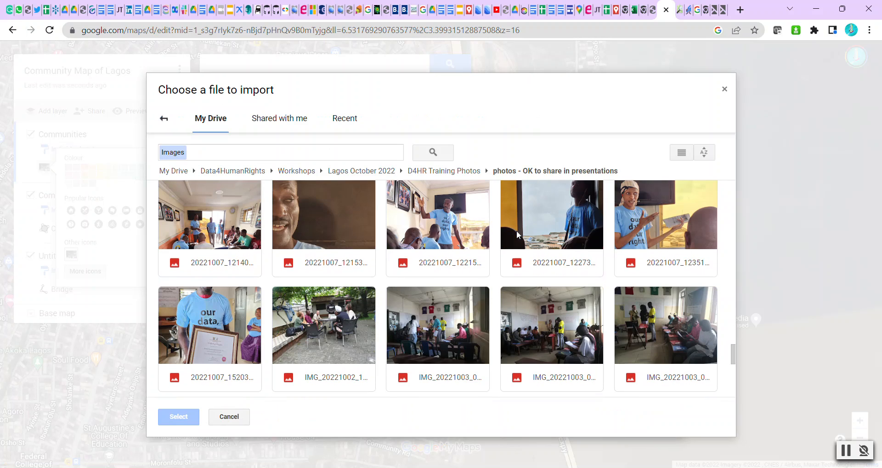
pyautogui.scroll(-2, 516, 235)
pyautogui.scroll(-2, 516, 235)
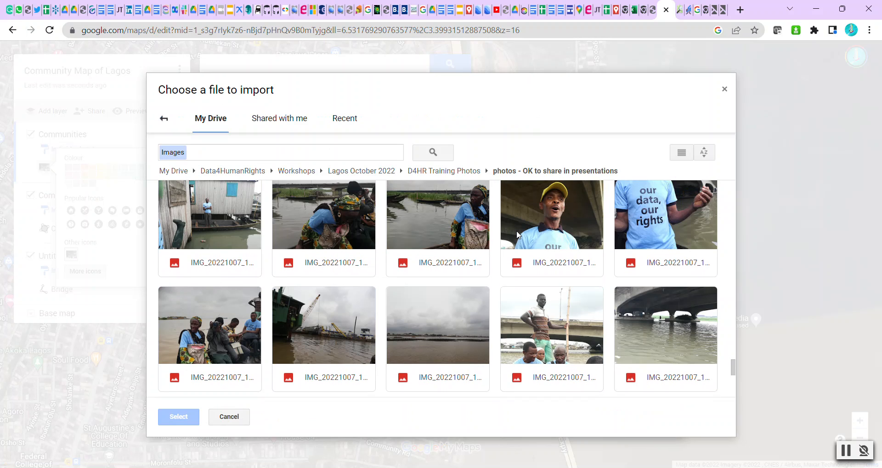
pyautogui.scroll(12, 518, 235)
pyautogui.scroll(-12, 519, 235)
pyautogui.scroll(-4, 735, 376)
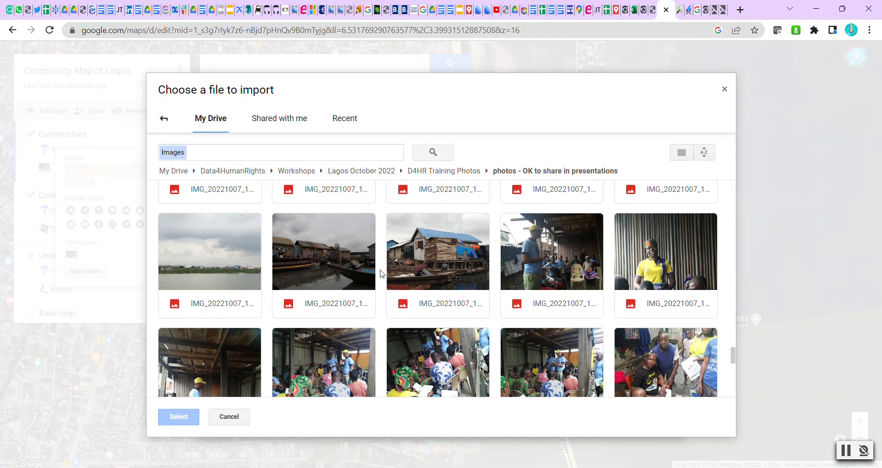
pyautogui.click(329, 259)
pyautogui.click(195, 417)
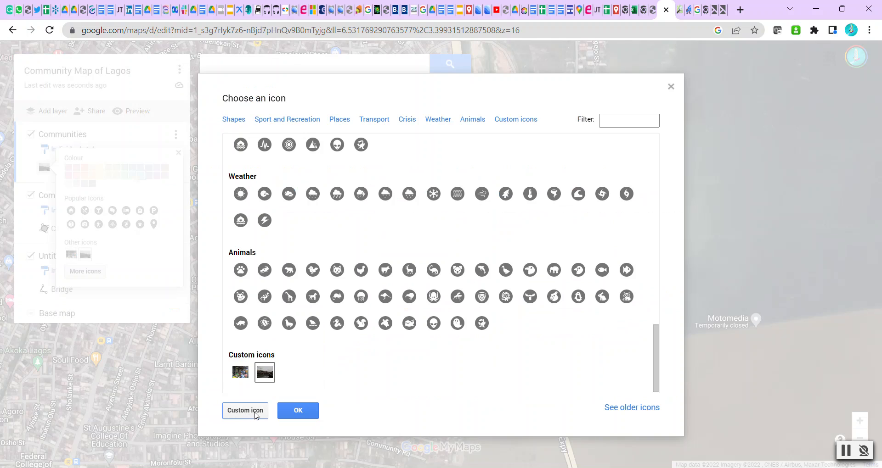
pyautogui.click(305, 411)
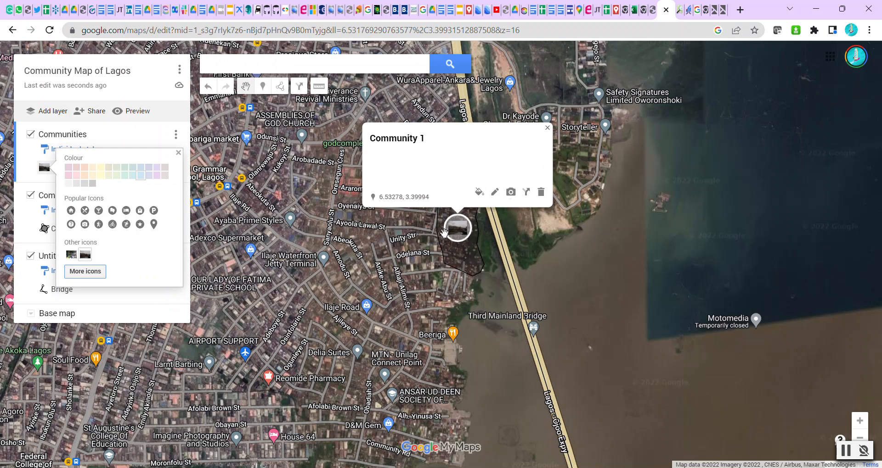
pyautogui.click(547, 128)
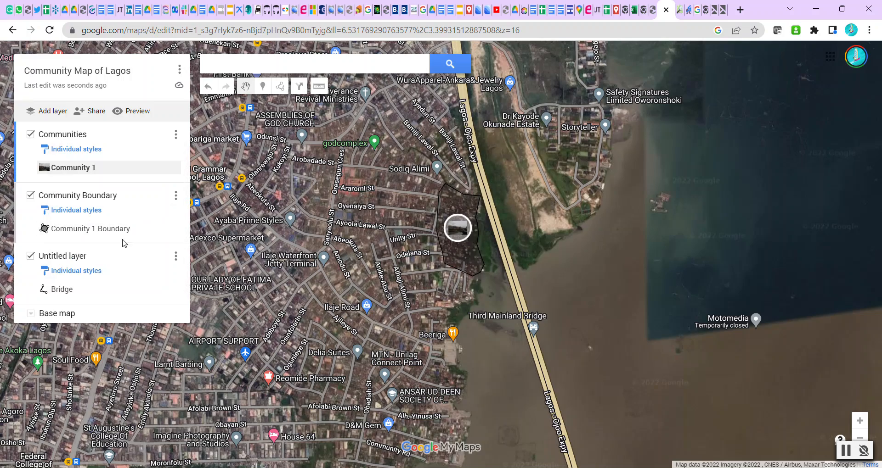
# - Place a second marker in the Communities layer over the dense Makoko settlement, just northeast of the Makoko Community label
pyautogui.scroll(-1, 362, 227)
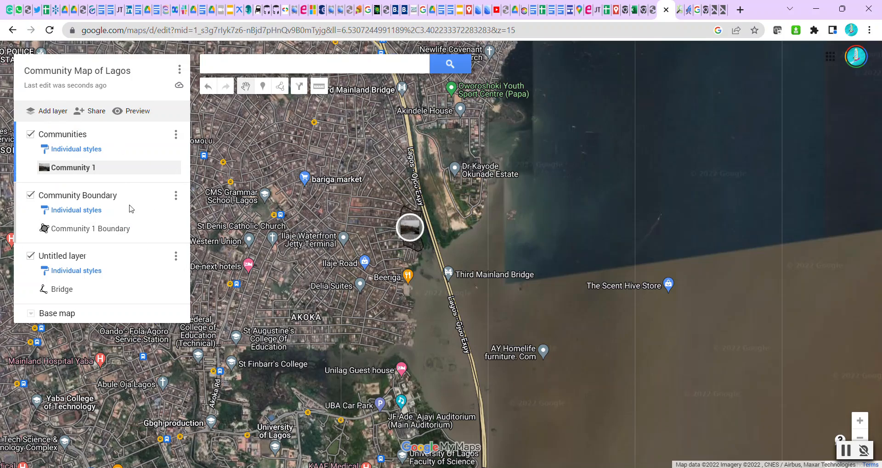
pyautogui.scroll(-1, 407, 373)
pyautogui.moveTo(416, 424); pyautogui.dragTo(391, 310)
pyautogui.moveTo(337, 401); pyautogui.dragTo(353, 274)
pyautogui.scroll(2, 354, 308)
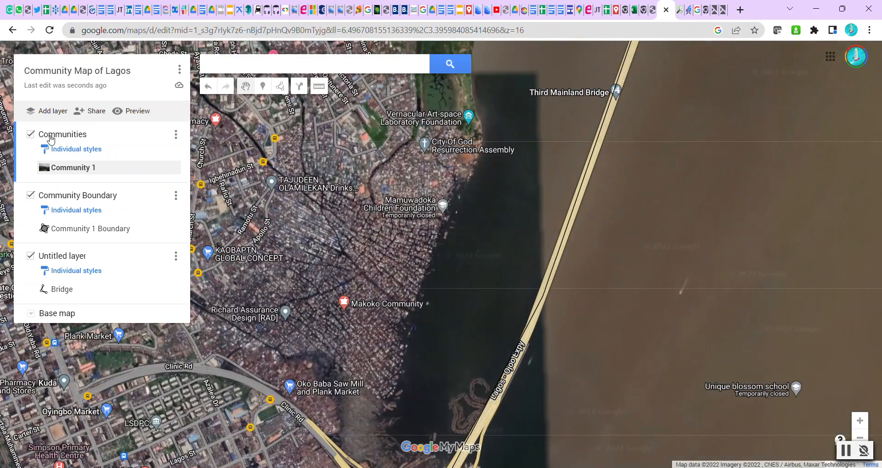
pyautogui.click(263, 86)
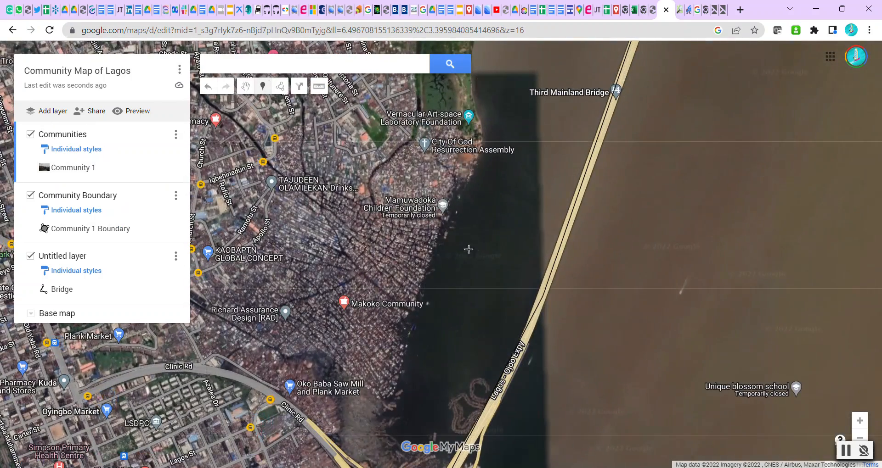
pyautogui.click(383, 258)
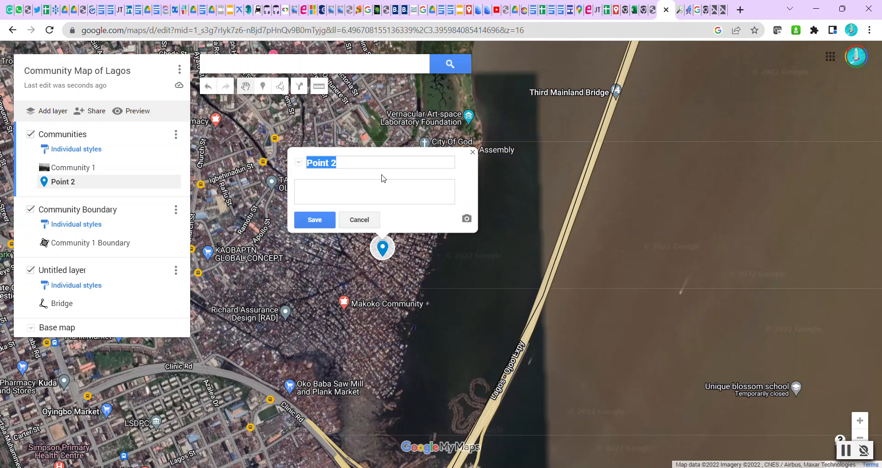
# - Name the new marker Community 2, correct the misspelled word in its title and save it
pyautogui.write('Comm')
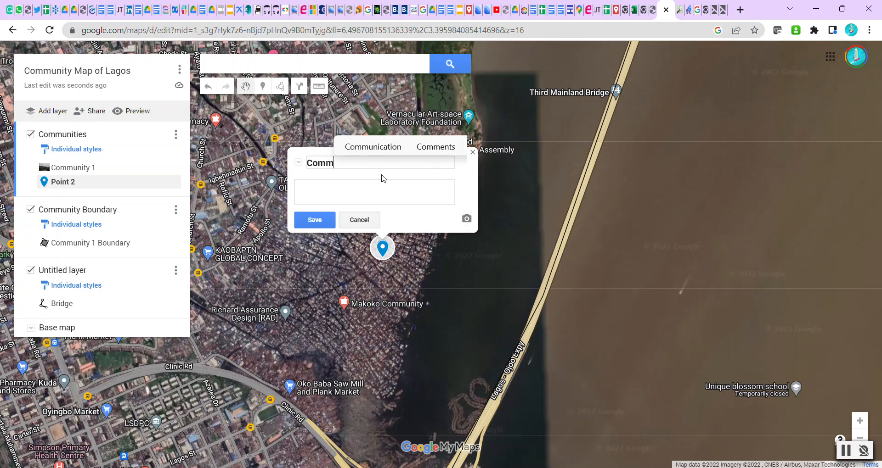
pyautogui.write('uity')
pyautogui.hotkey('ctrl', 'shift', 'i')
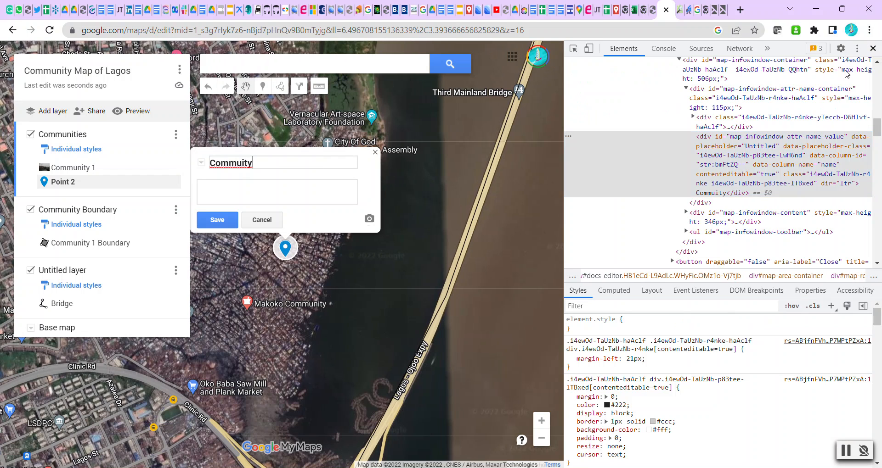
pyautogui.hotkey('ctrl', 'shift', 'i')
pyautogui.write('2')
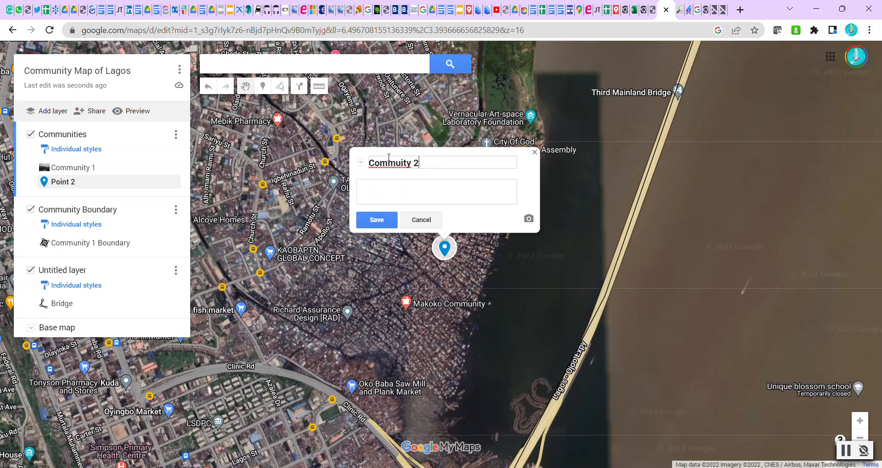
pyautogui.rightClick(385, 163)
pyautogui.click(405, 174)
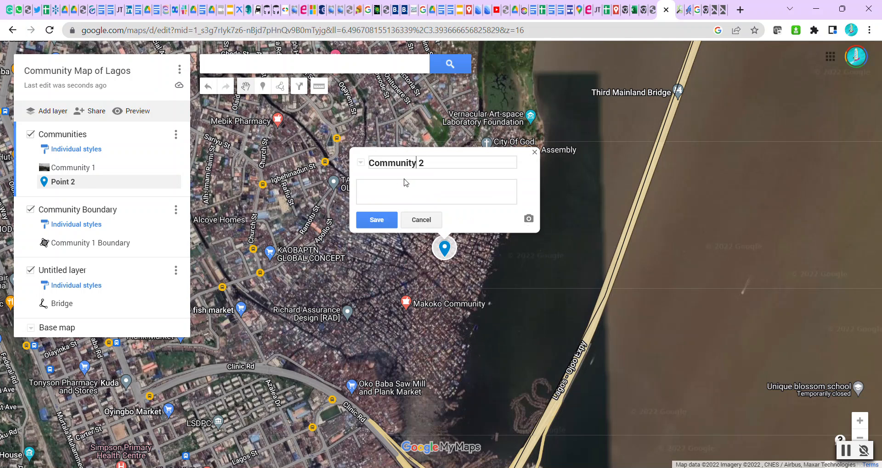
pyautogui.click(374, 221)
pyautogui.click(372, 256)
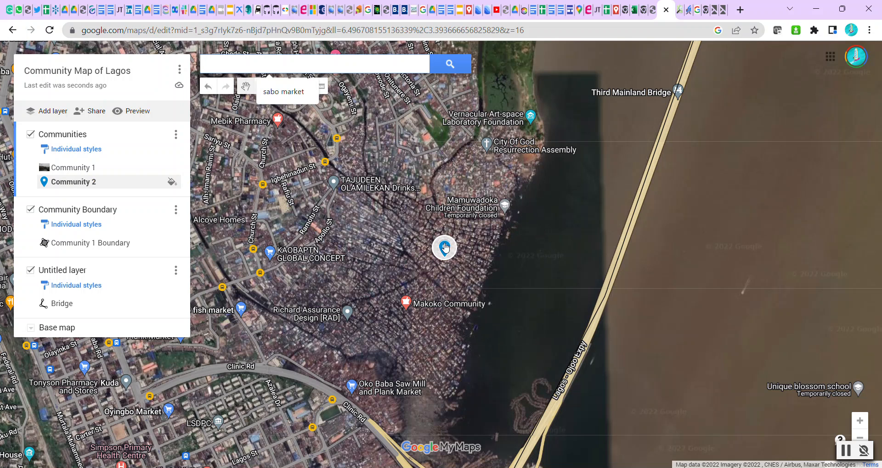
# - Look over the coastline from Community 2 north past the University of Lagos to the Community 1 boundary
pyautogui.moveTo(461, 165); pyautogui.dragTo(418, 303)
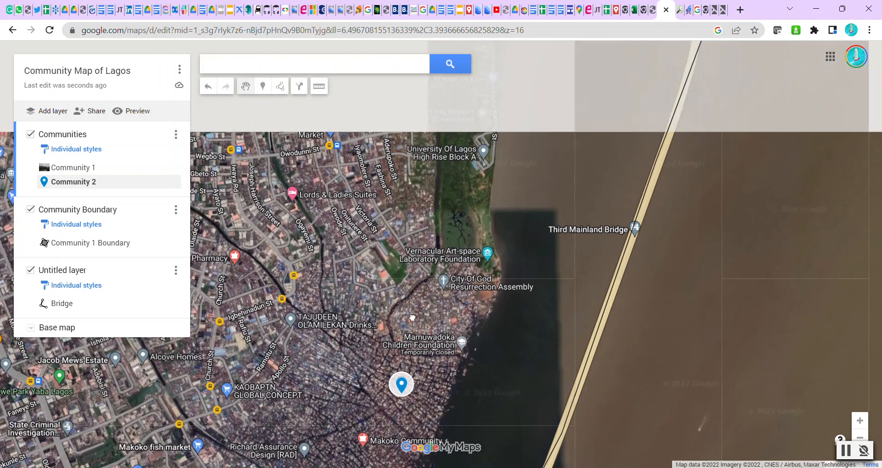
pyautogui.moveTo(440, 184); pyautogui.dragTo(410, 341)
pyautogui.moveTo(459, 253); pyautogui.dragTo(492, 309)
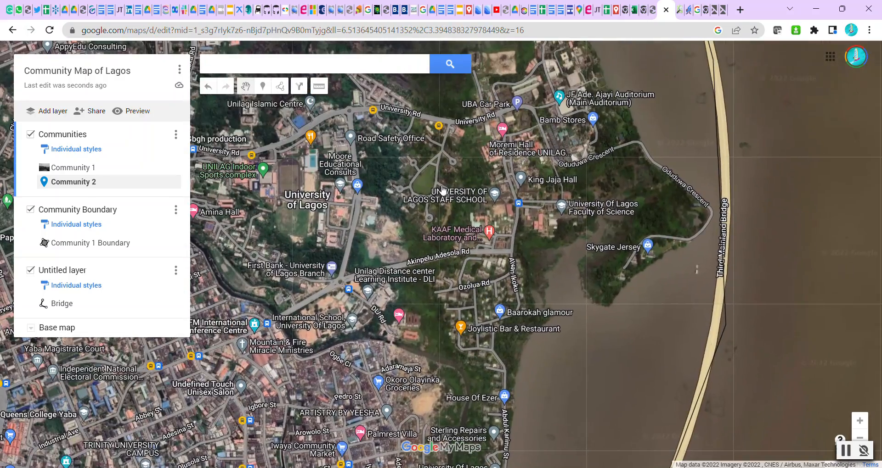
pyautogui.moveTo(441, 186); pyautogui.dragTo(415, 348)
pyautogui.scroll(-1, 495, 253)
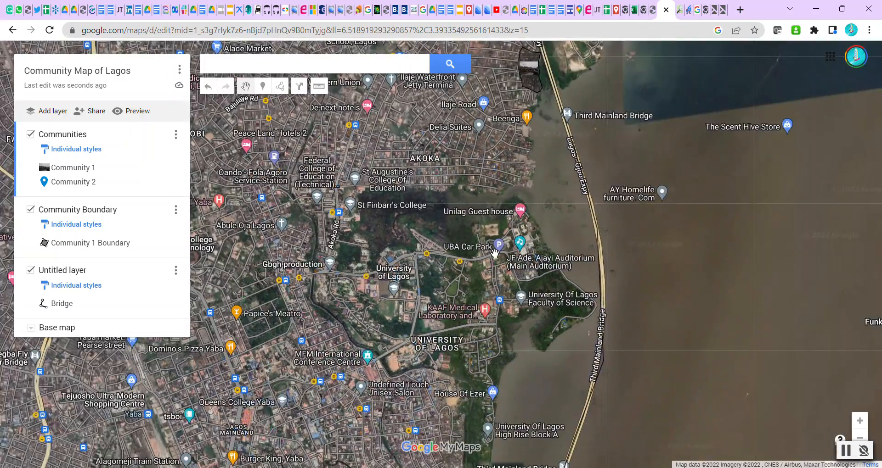
pyautogui.scroll(-1, 482, 243)
pyautogui.scroll(2, 475, 239)
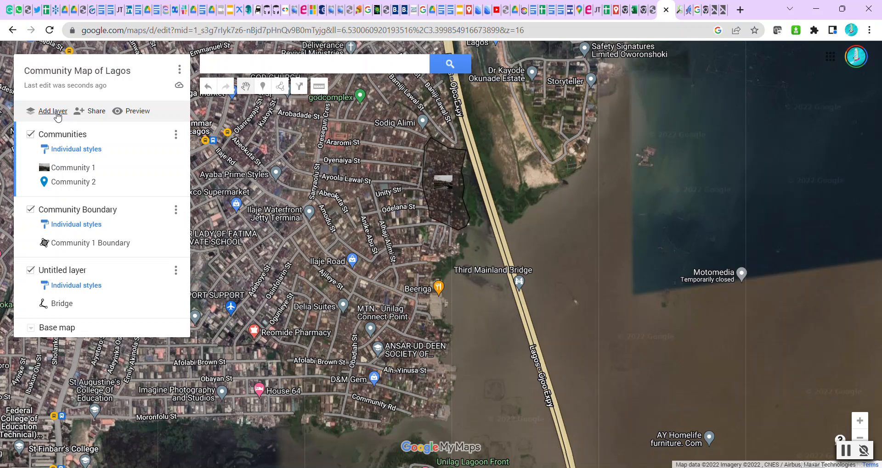
# - Add a new layer and import the CommunityCentres KMZ file into it from the MyMaps folder on drive C
pyautogui.click(56, 113)
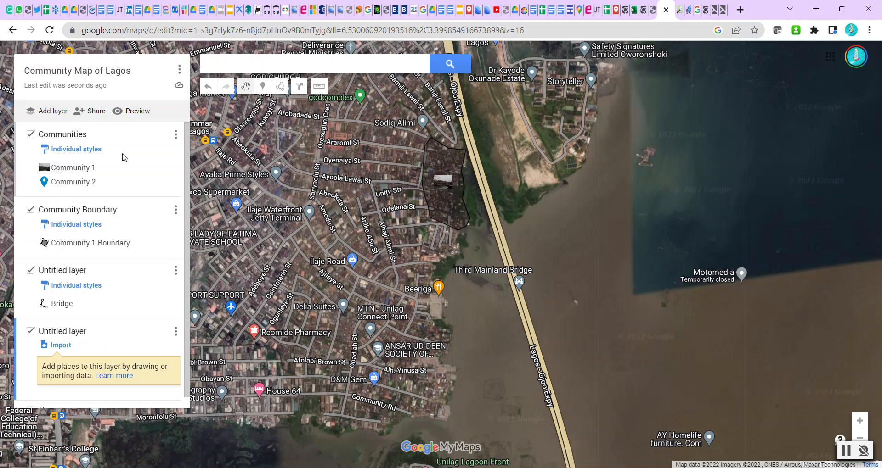
pyautogui.click(58, 345)
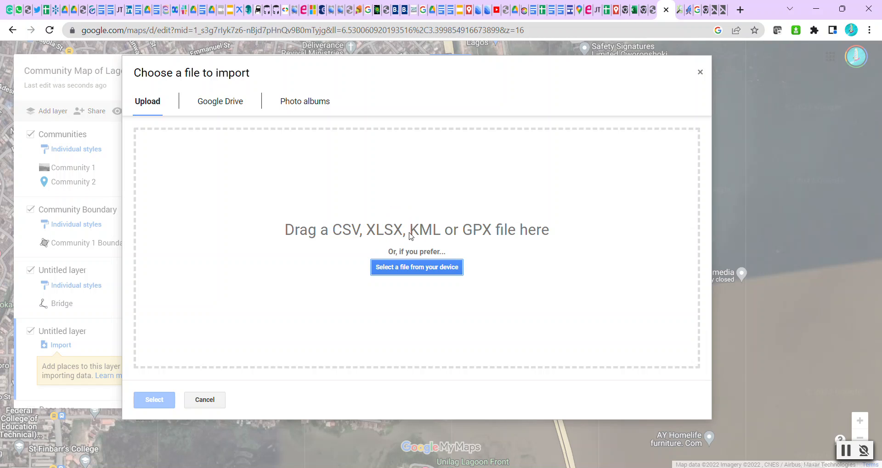
pyautogui.click(412, 270)
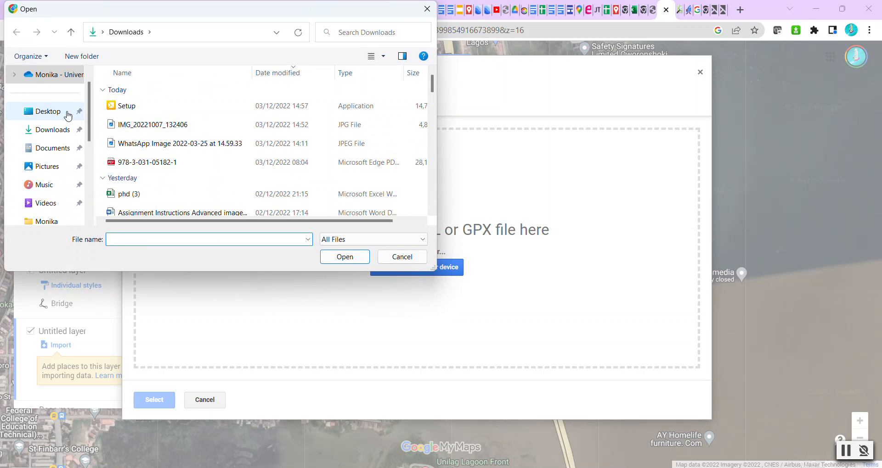
pyautogui.scroll(-3, 69, 151)
pyautogui.click(67, 185)
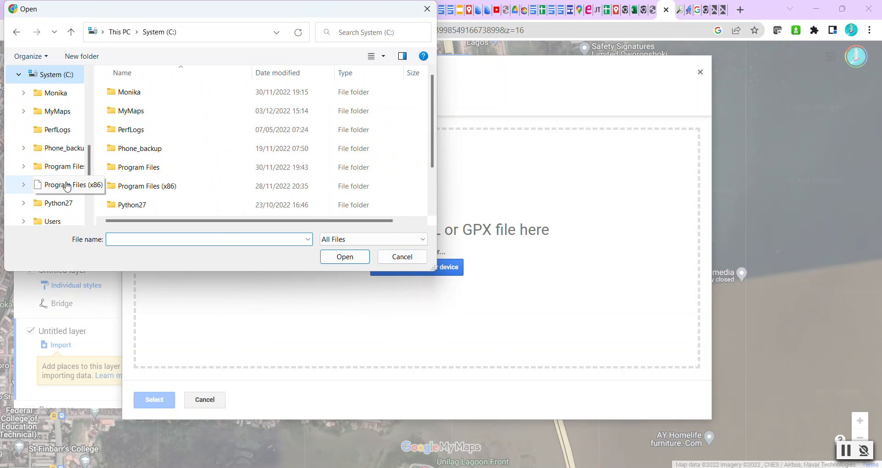
pyautogui.click(123, 112)
pyautogui.doubleClick(123, 112)
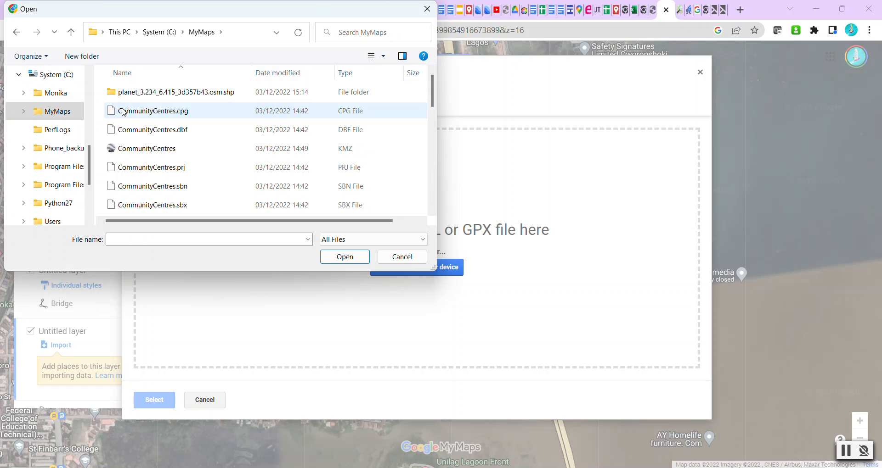
pyautogui.click(135, 148)
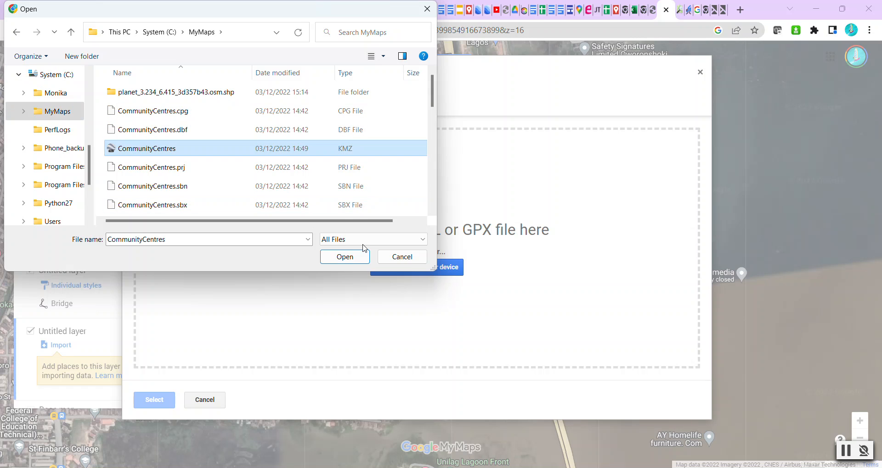
pyautogui.click(345, 261)
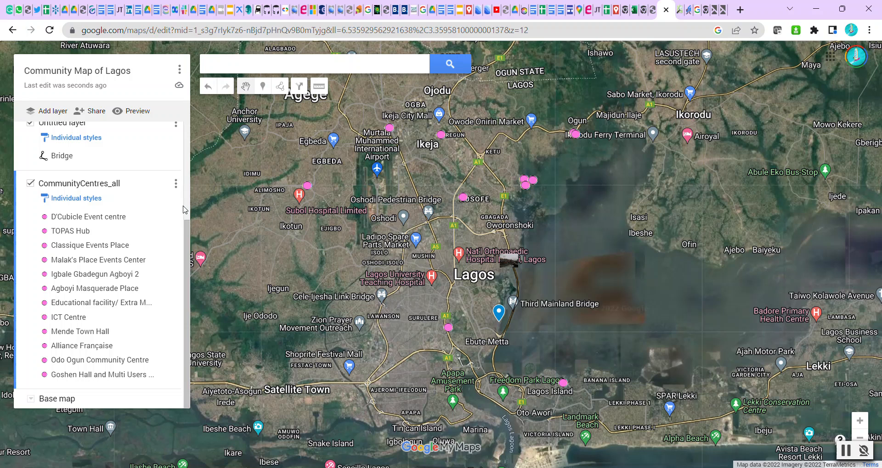
# - Group the places of the CommunityCentres_all layer by uniform style
pyautogui.moveTo(188, 235)
pyautogui.mouseDown()
pyautogui.moveTo(194, 144)
pyautogui.moveTo(193, 244)
pyautogui.mouseUp()
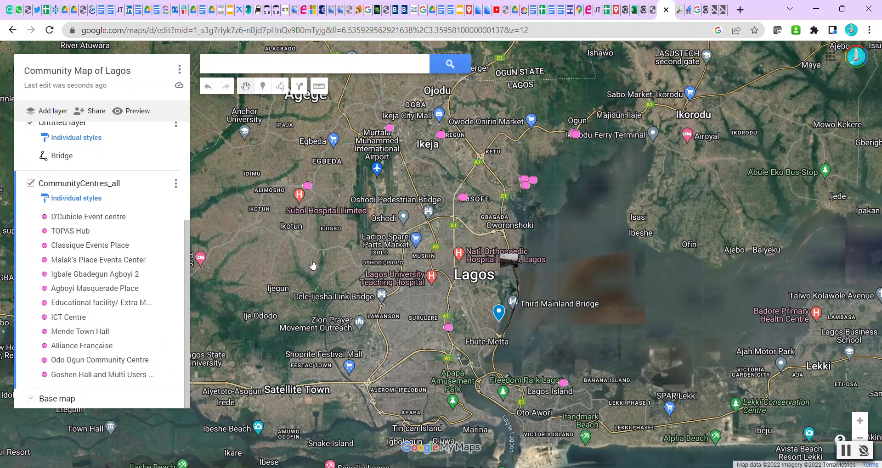
pyautogui.click(82, 201)
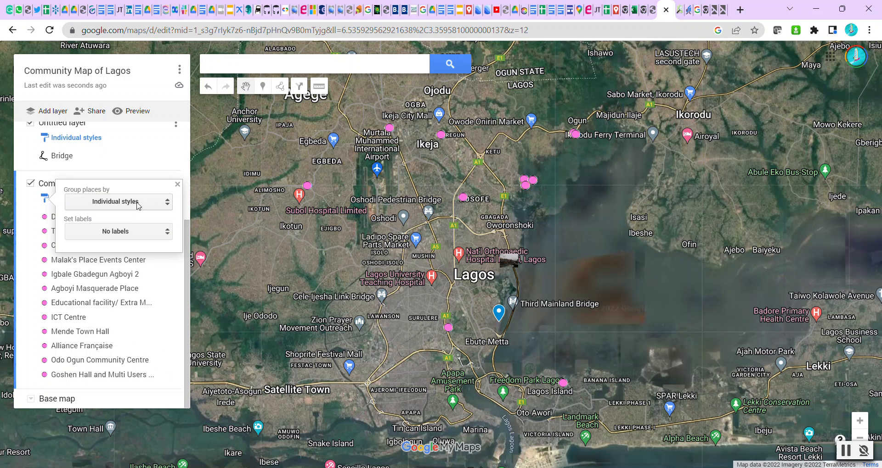
pyautogui.click(167, 205)
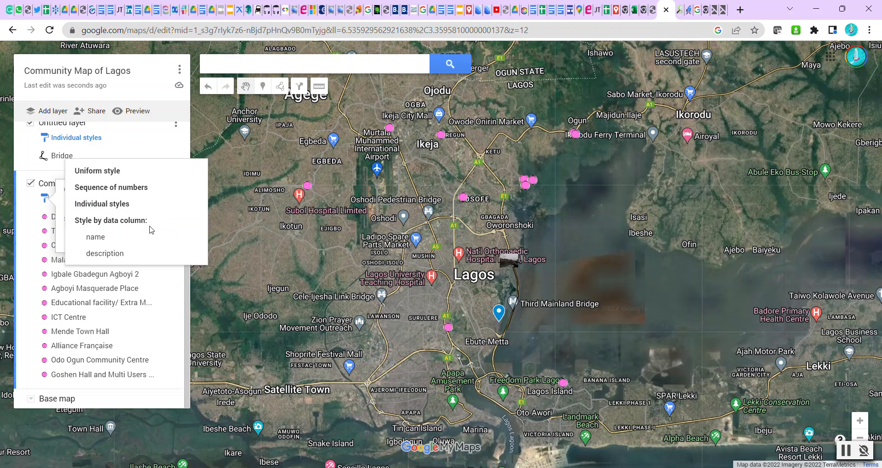
pyautogui.click(96, 173)
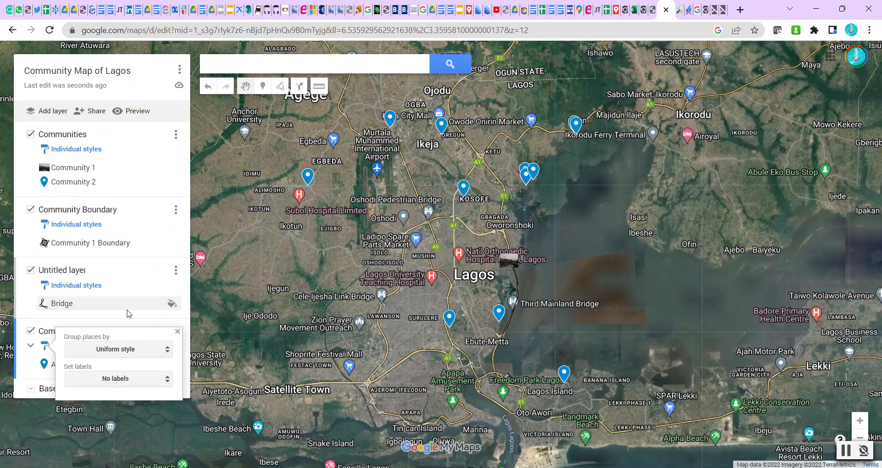
pyautogui.click(178, 332)
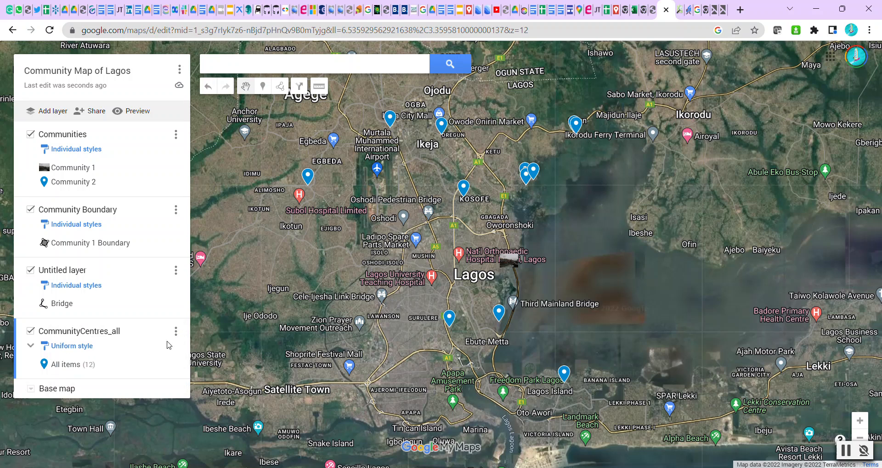
pyautogui.click(87, 351)
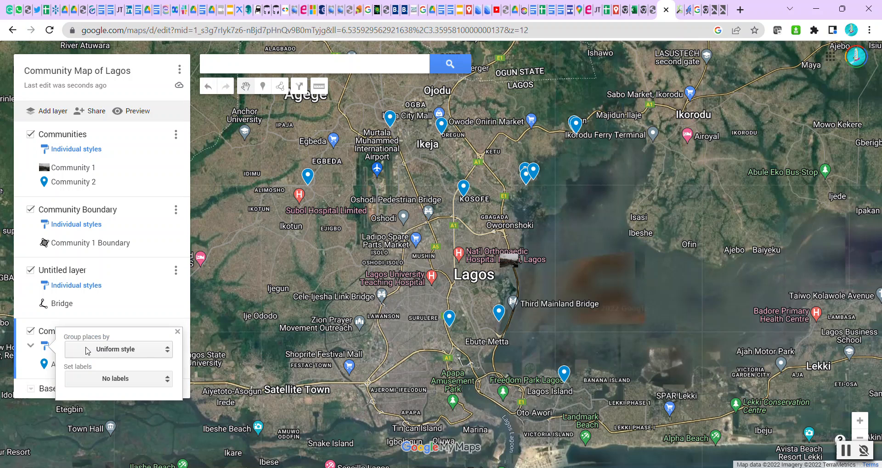
pyautogui.click(178, 332)
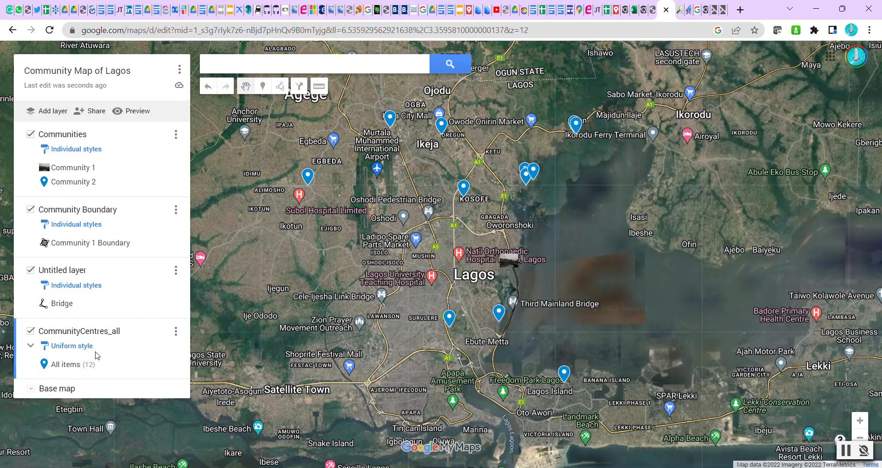
pyautogui.click(176, 331)
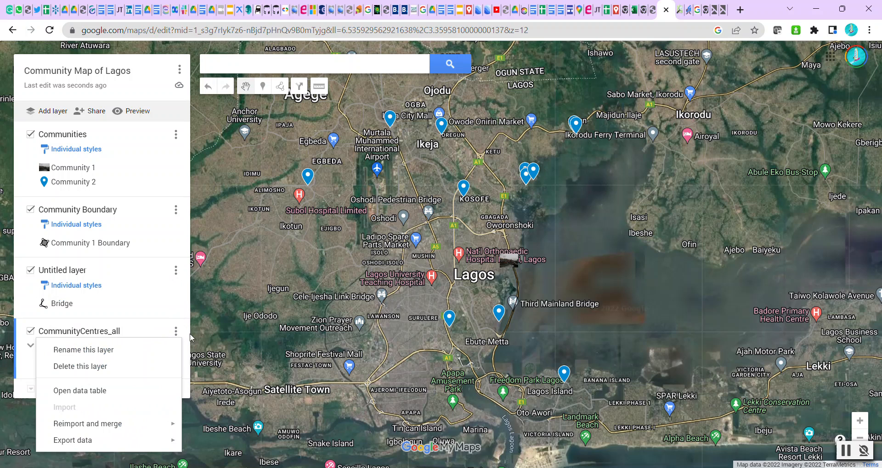
pyautogui.click(235, 401)
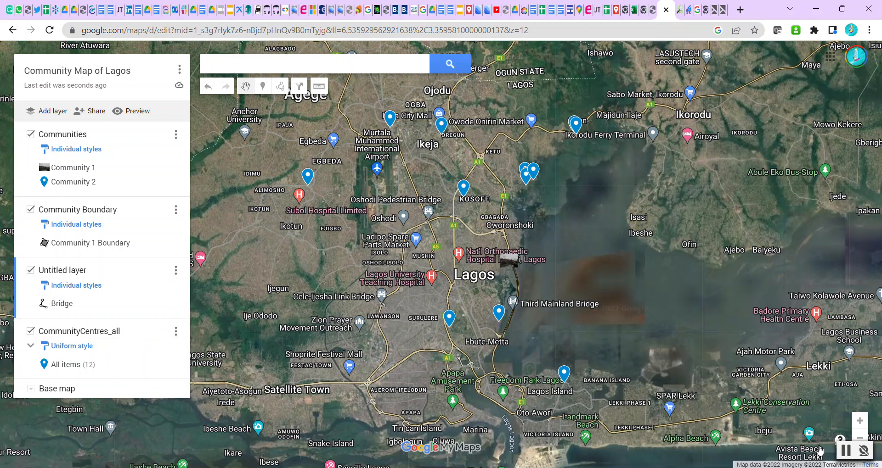
pyautogui.click(846, 451)
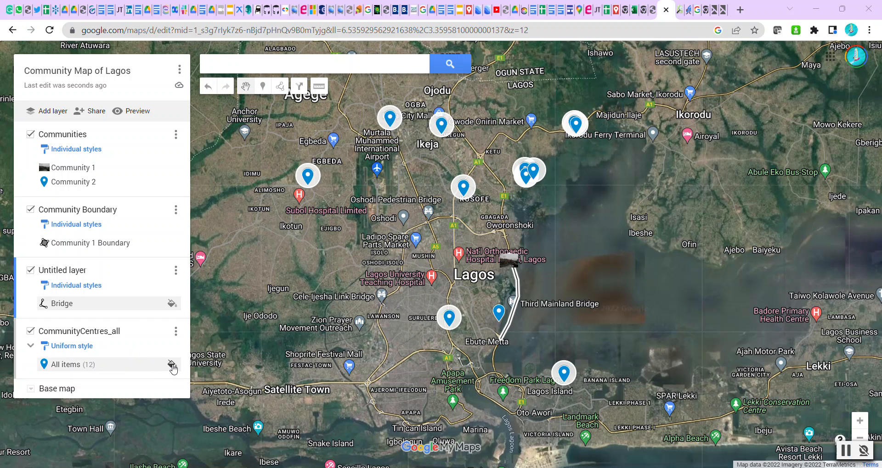
# - Give all items of the CommunityCentres_all layer the house icon in dark orange
pyautogui.click(171, 365)
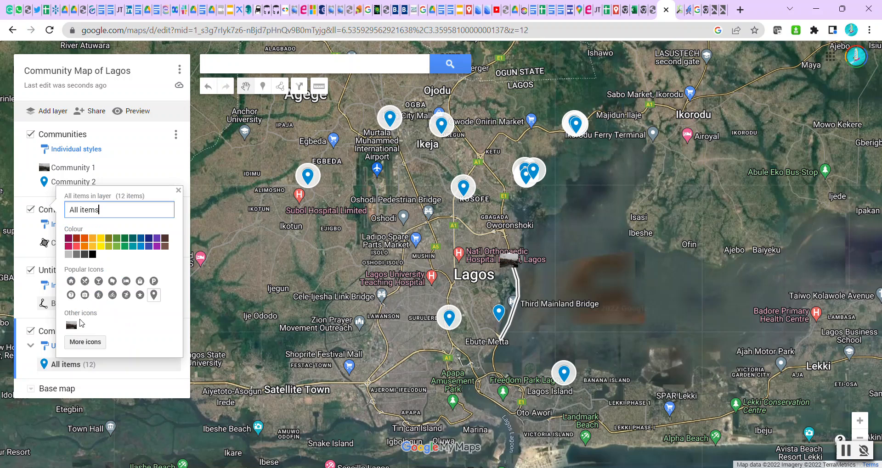
pyautogui.click(80, 342)
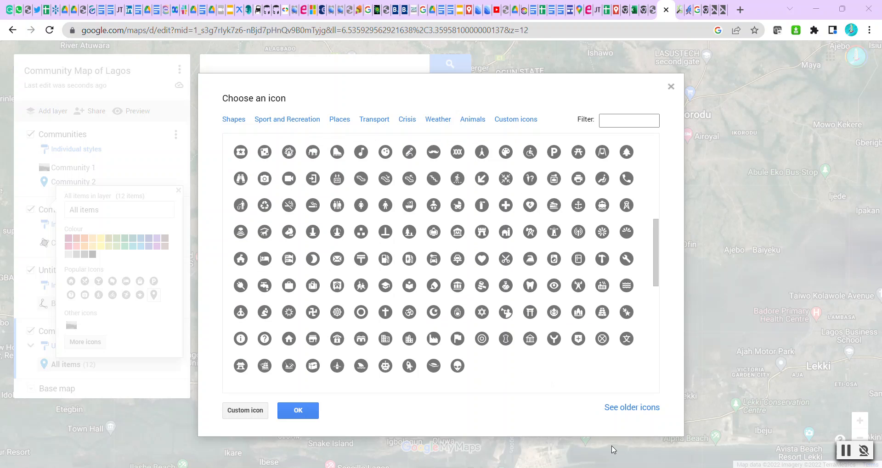
pyautogui.click(289, 340)
pyautogui.click(296, 411)
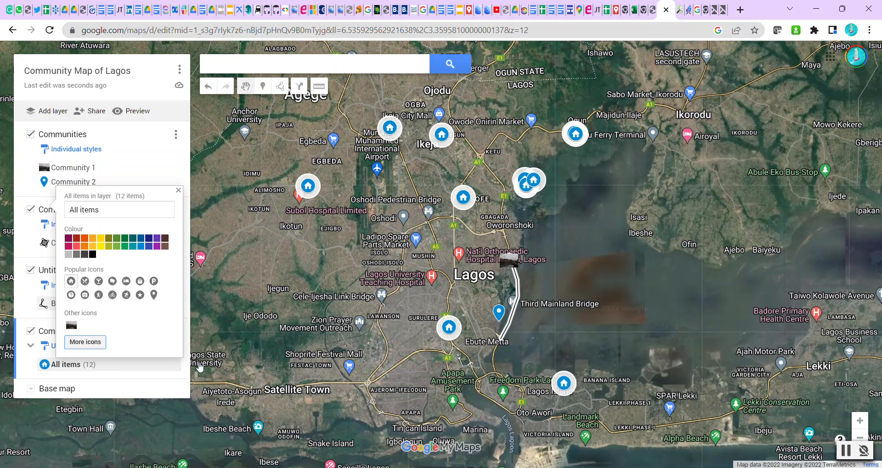
pyautogui.click(84, 238)
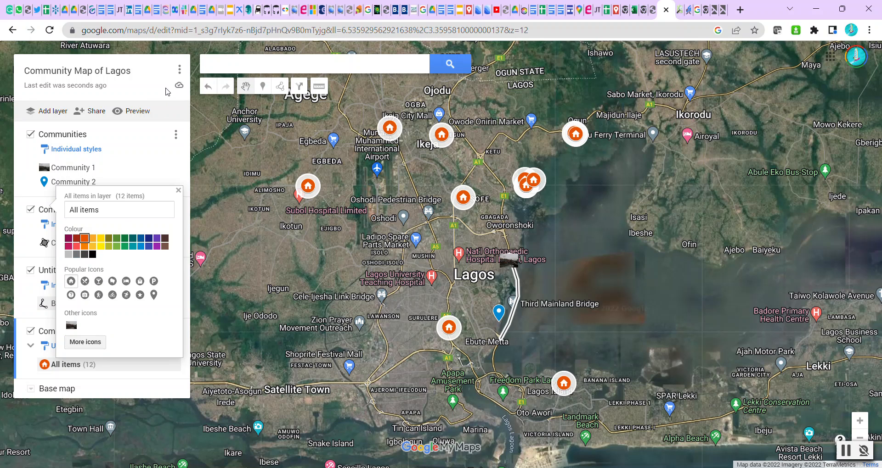
pyautogui.click(178, 191)
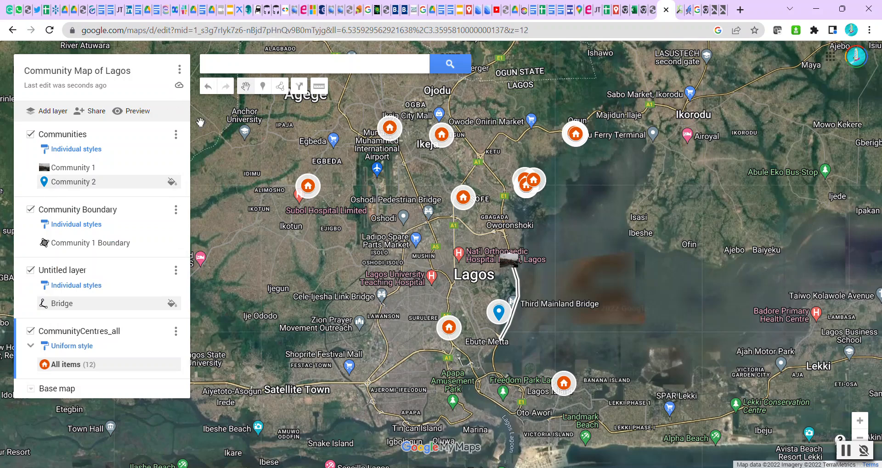
# - Examine where the community centre markers lie in relation to Community 1 and the bridge
pyautogui.moveTo(508, 158); pyautogui.dragTo(439, 207)
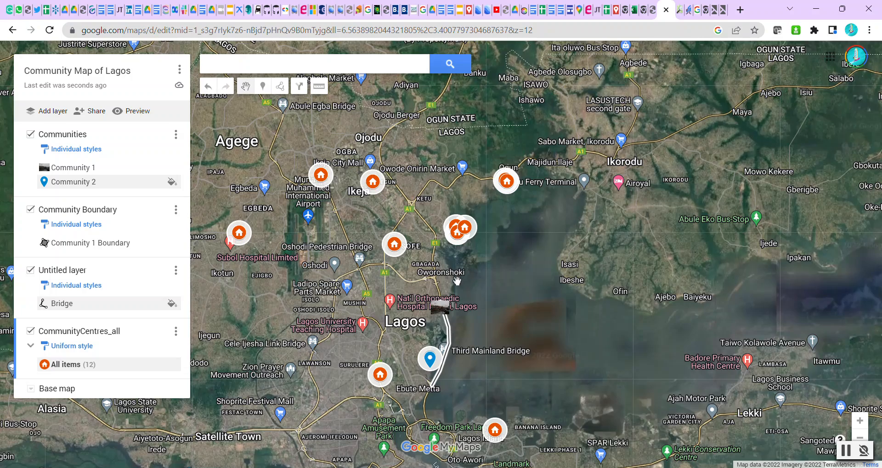
pyautogui.scroll(2, 457, 281)
pyautogui.scroll(2, 459, 328)
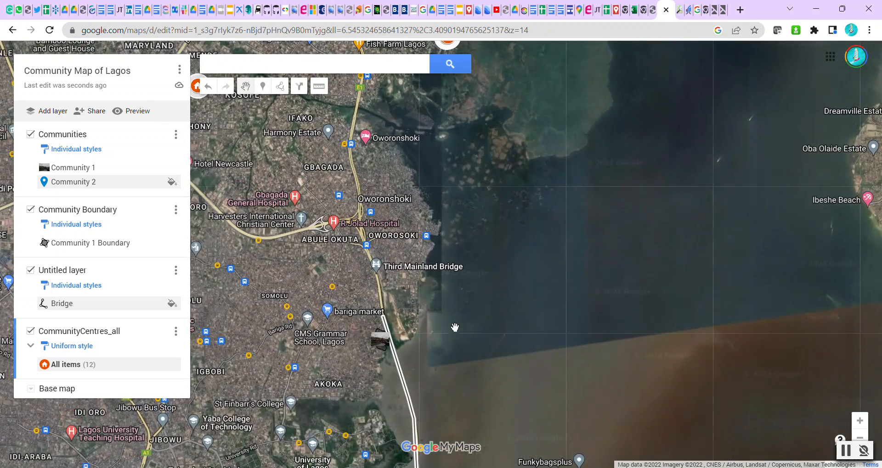
pyautogui.moveTo(442, 301); pyautogui.dragTo(443, 266)
pyautogui.scroll(-2, 443, 264)
pyautogui.moveTo(459, 162); pyautogui.dragTo(459, 189)
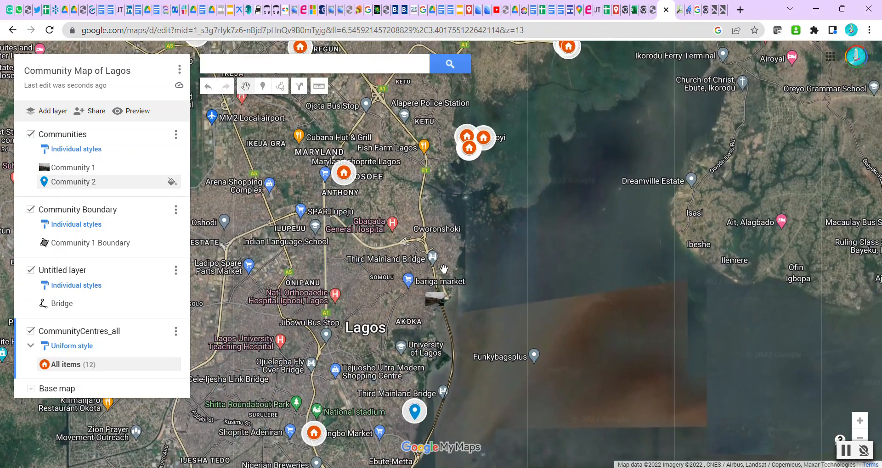
pyautogui.scroll(3, 443, 283)
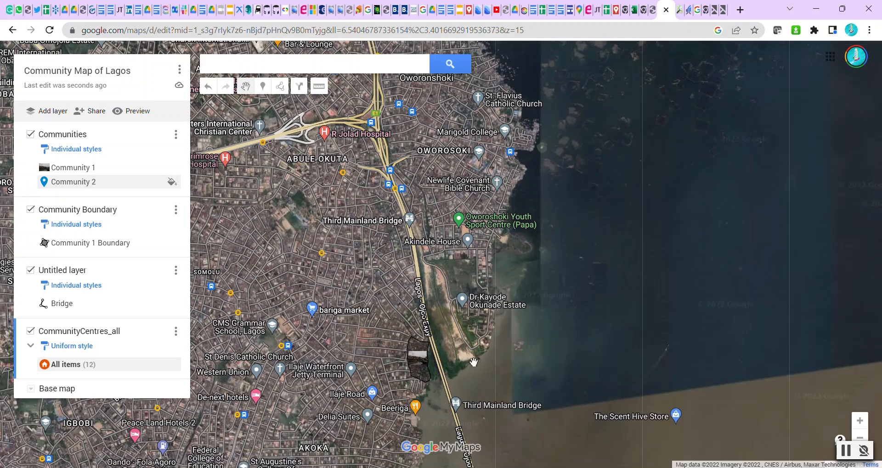
# - Switch the base map from satellite imagery to the standard road map and view the communities and centres against it
pyautogui.scroll(2, 456, 299)
pyautogui.scroll(1, 456, 299)
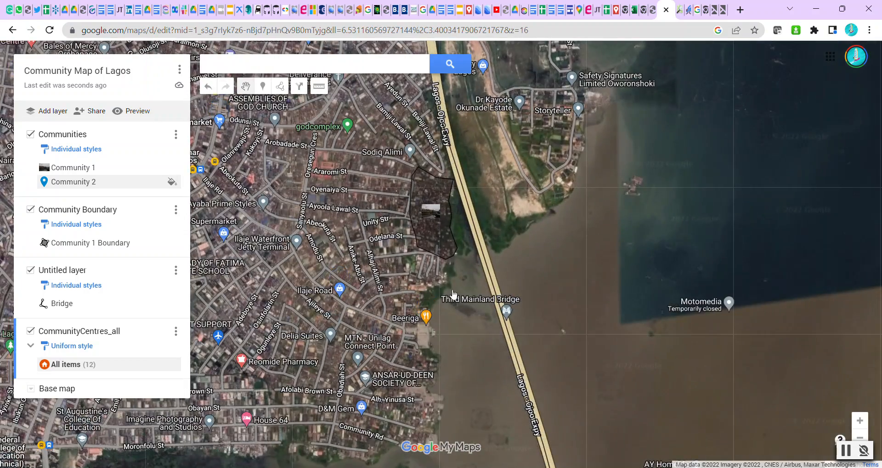
pyautogui.moveTo(383, 281); pyautogui.dragTo(296, 307)
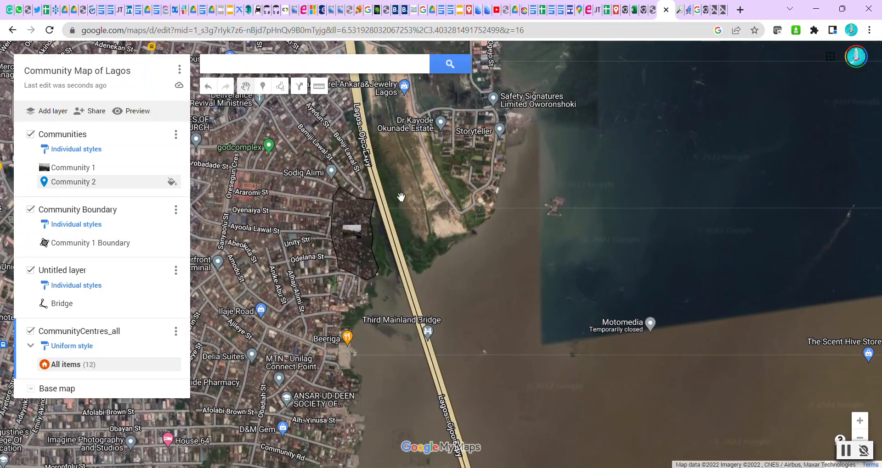
pyautogui.scroll(1, 455, 231)
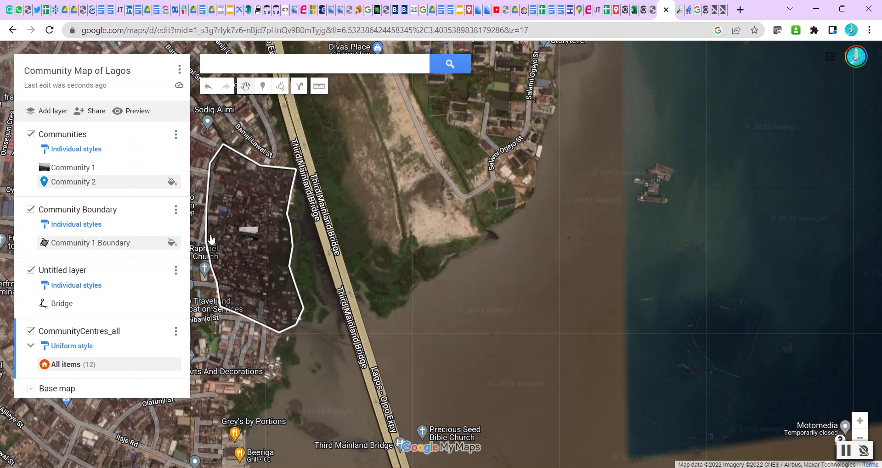
pyautogui.moveTo(267, 394); pyautogui.dragTo(360, 322)
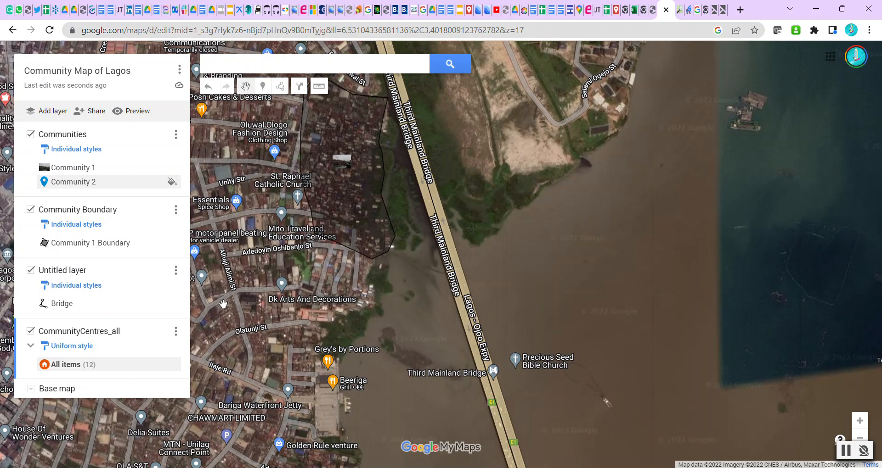
pyautogui.click(30, 389)
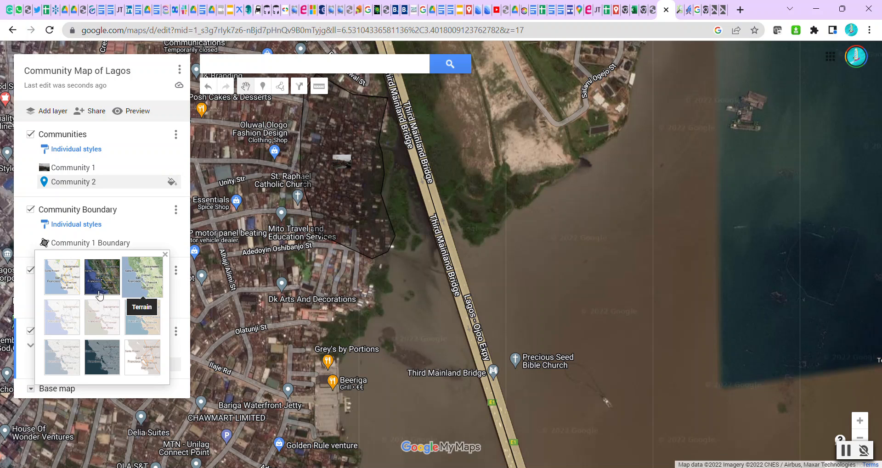
pyautogui.click(63, 284)
pyautogui.scroll(-1, 370, 281)
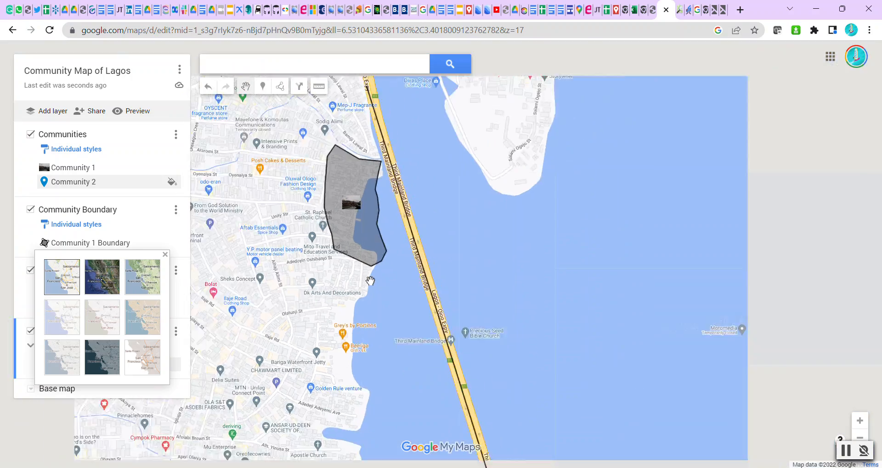
pyautogui.scroll(-2, 370, 281)
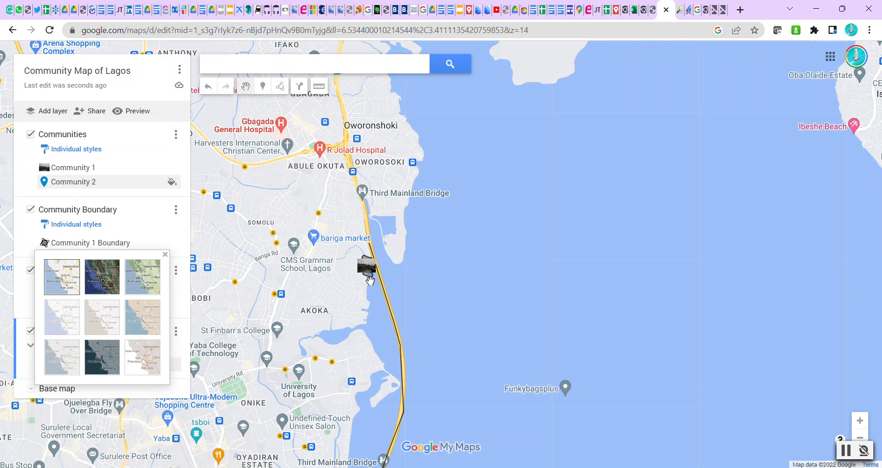
pyautogui.scroll(-2, 369, 285)
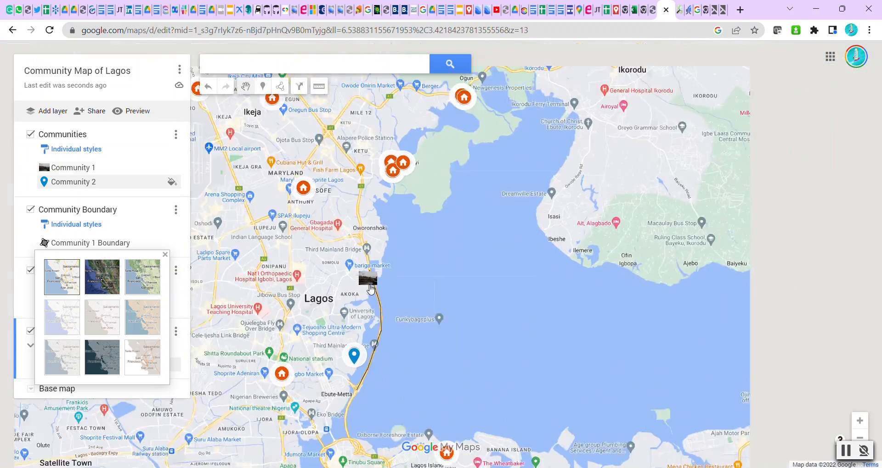
pyautogui.scroll(-1, 370, 289)
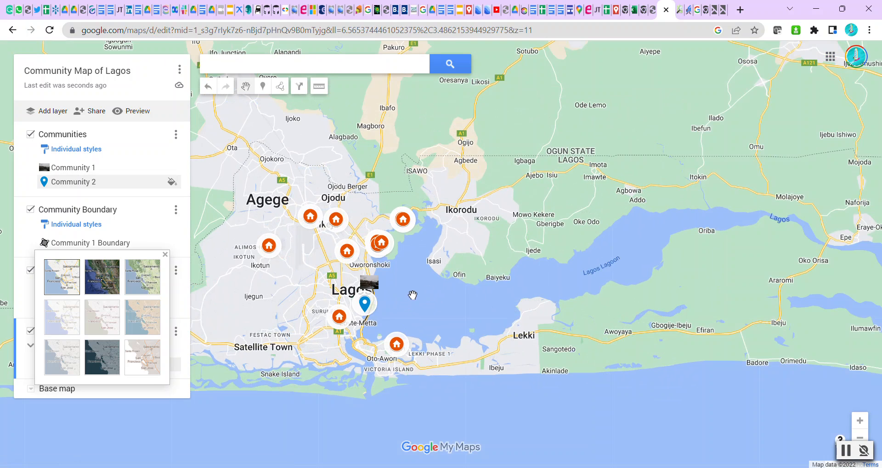
# - Add a marker named Community 1 centre to the CommunityCentres_all layer, inside the western part of the Community 1 boundary
pyautogui.scroll(1, 413, 297)
pyautogui.moveTo(386, 305); pyautogui.dragTo(438, 293)
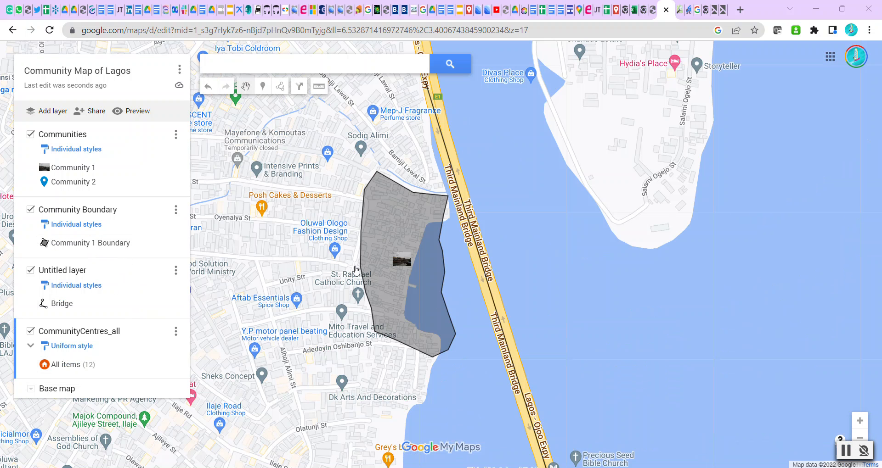
pyautogui.click(263, 87)
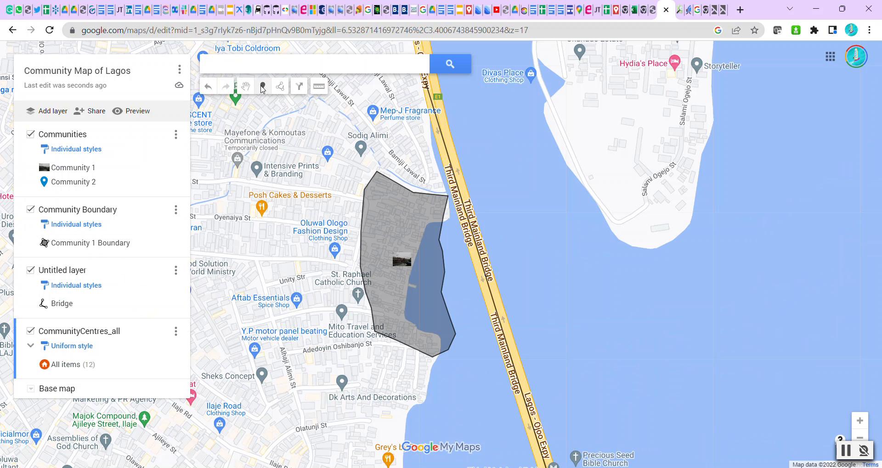
pyautogui.click(381, 245)
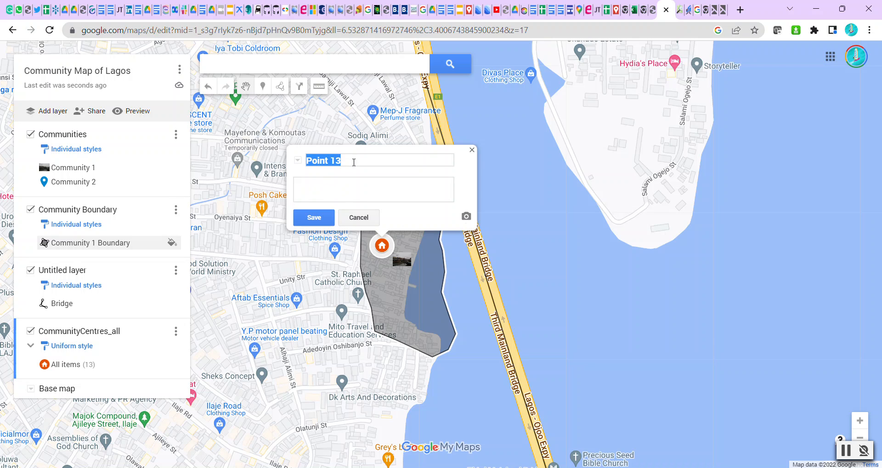
pyautogui.write('Com')
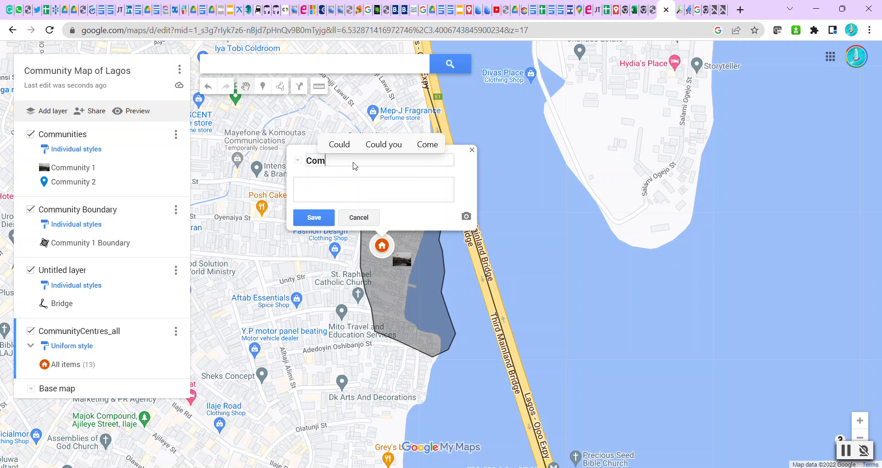
pyautogui.write('munity')
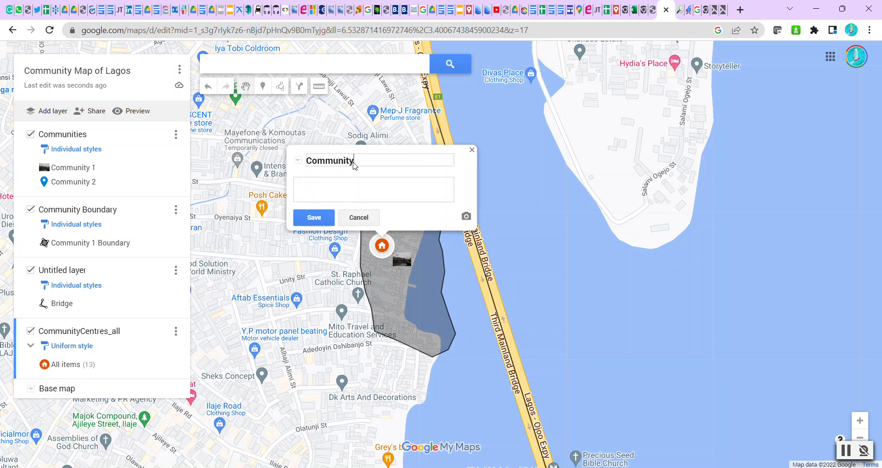
pyautogui.write(' 1 centre')
pyautogui.click(314, 218)
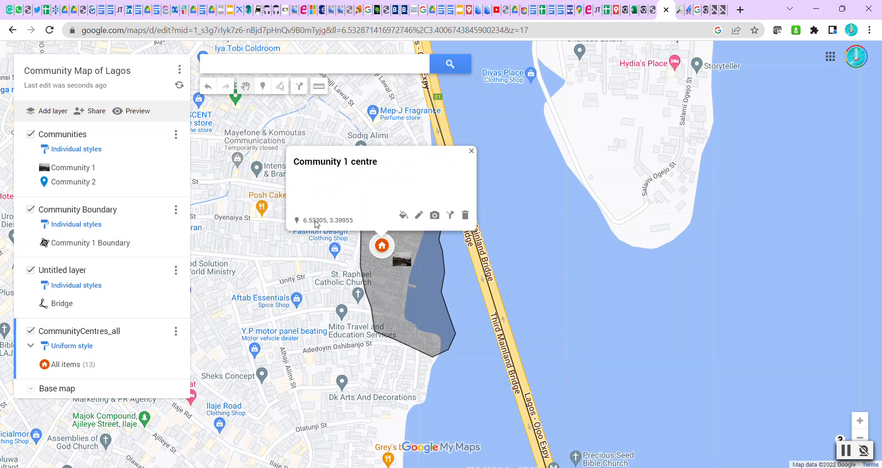
pyautogui.click(471, 151)
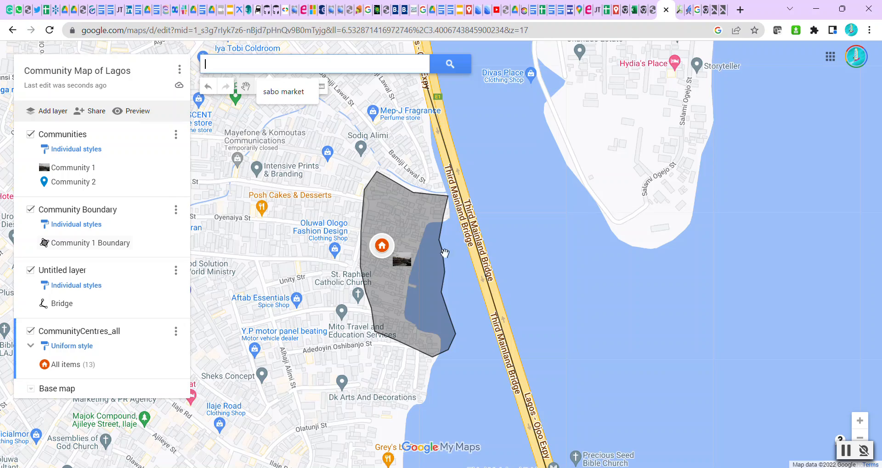
# - Open the Community Map of Lagos in Google Earth
pyautogui.scroll(-1, 415, 277)
pyautogui.scroll(-2, 415, 279)
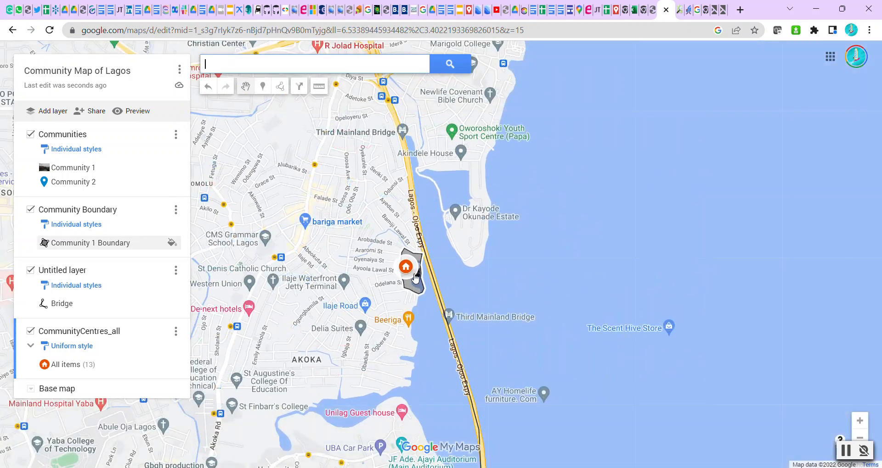
pyautogui.scroll(-1, 415, 317)
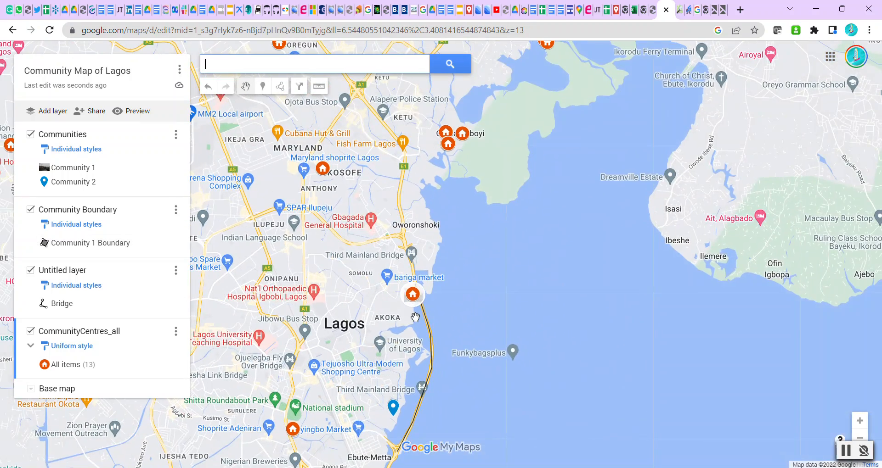
pyautogui.scroll(2, 416, 320)
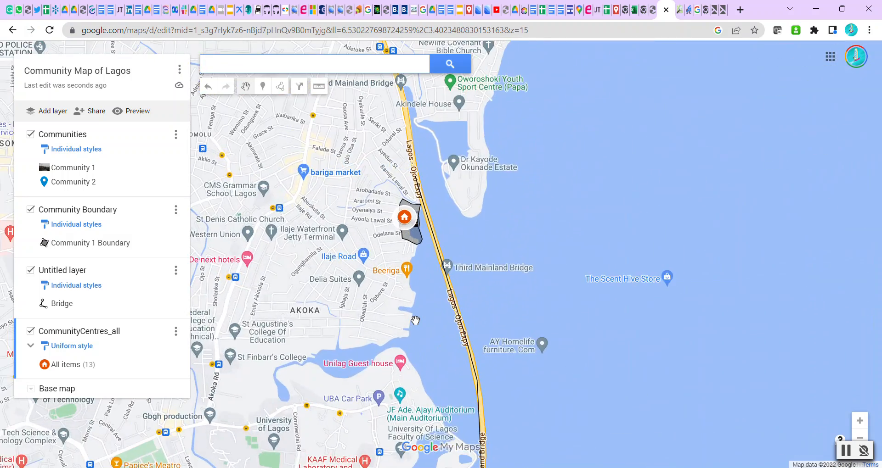
pyautogui.scroll(2, 415, 316)
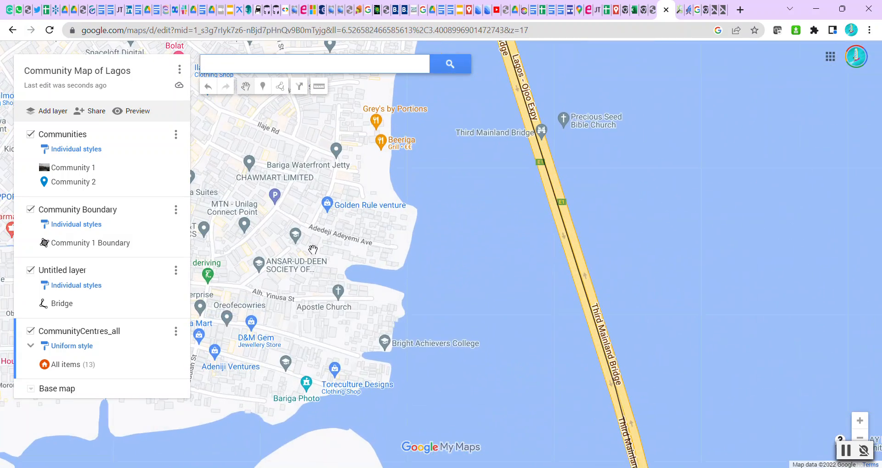
pyautogui.moveTo(313, 250); pyautogui.dragTo(363, 367)
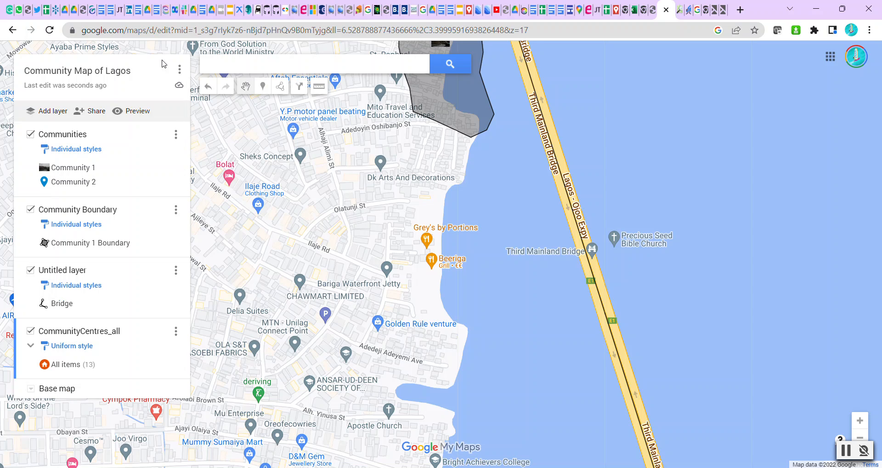
pyautogui.click(179, 69)
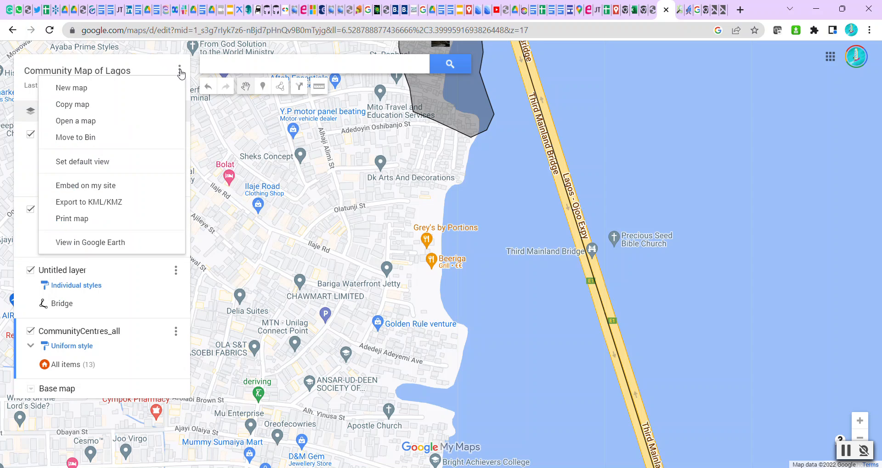
pyautogui.click(108, 242)
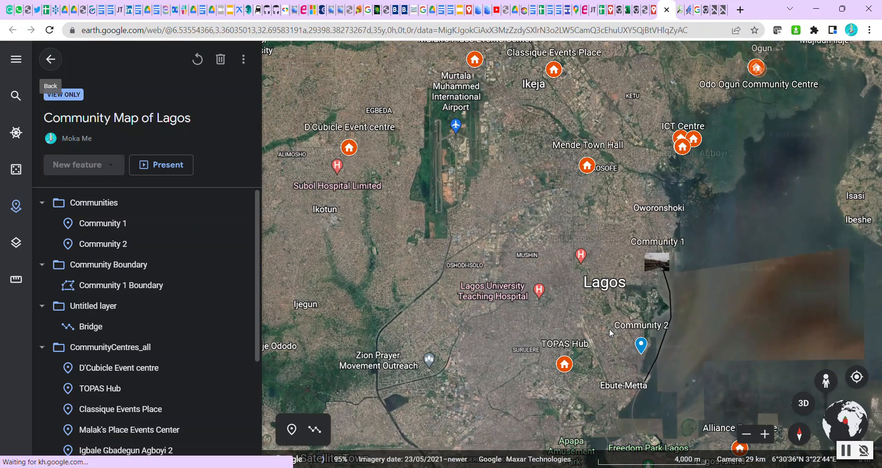
# - Inspect the community centre markers and the Community 1 boundary in Google Earth, and return to the map in Google My Maps
pyautogui.scroll(-5, 608, 328)
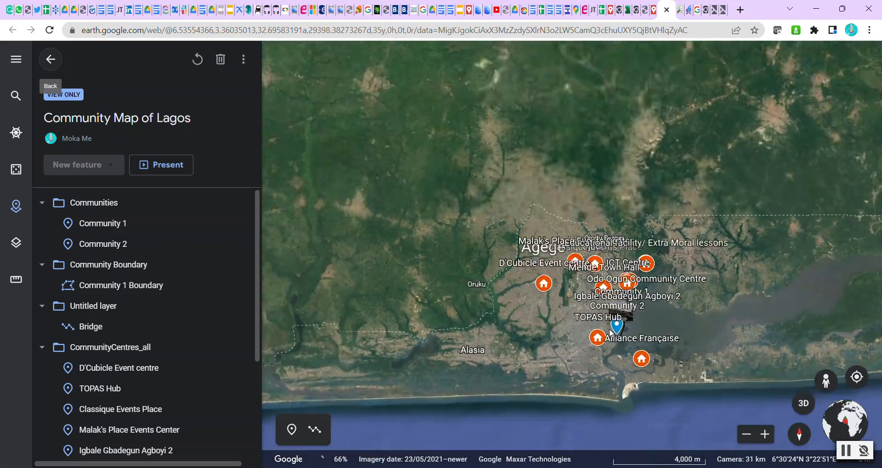
pyautogui.scroll(5, 609, 329)
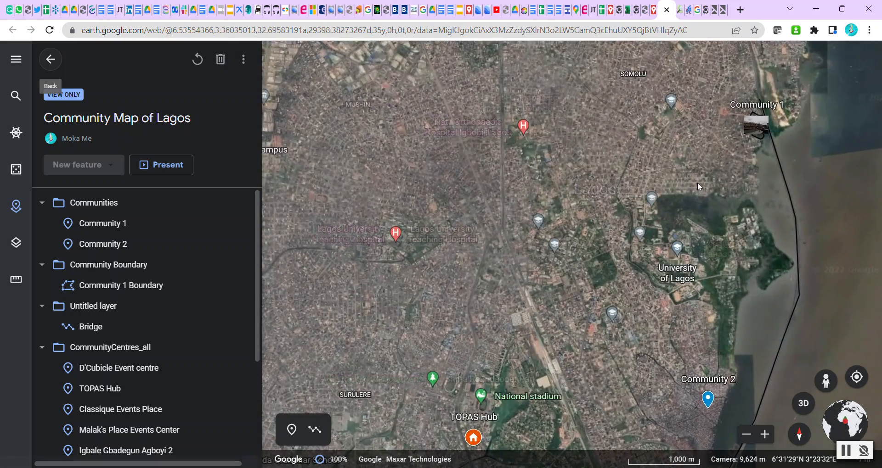
pyautogui.scroll(4, 561, 268)
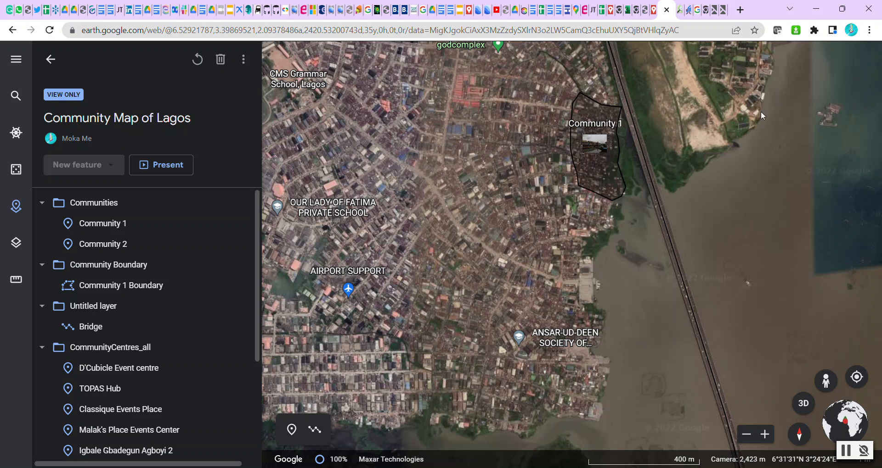
pyautogui.click(653, 10)
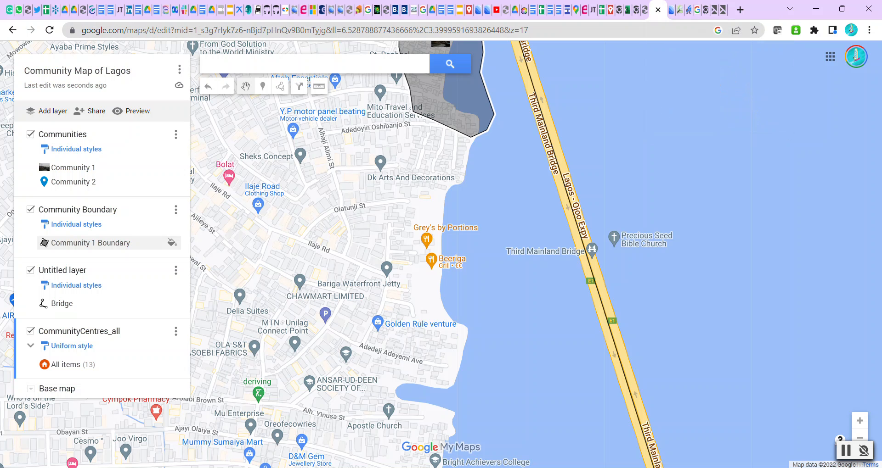
# - Set the base map back to satellite imagery
pyautogui.click(845, 451)
pyautogui.click(36, 391)
pyautogui.click(110, 285)
pyautogui.scroll(-1, 297, 244)
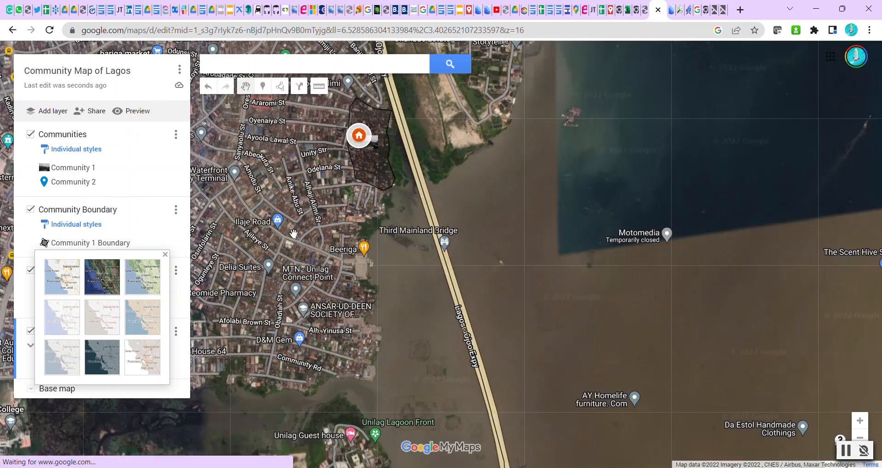
# - Preview the map in view-only mode and inspect the area around Community 1
pyautogui.click(127, 114)
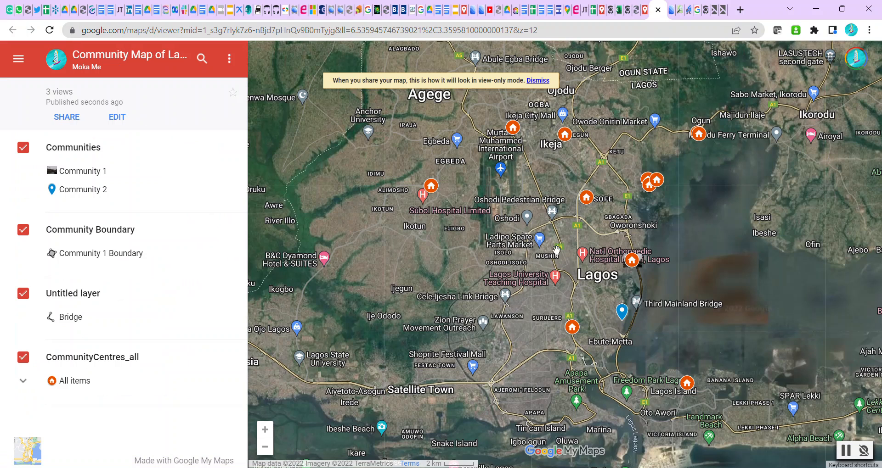
pyautogui.scroll(-1, 626, 266)
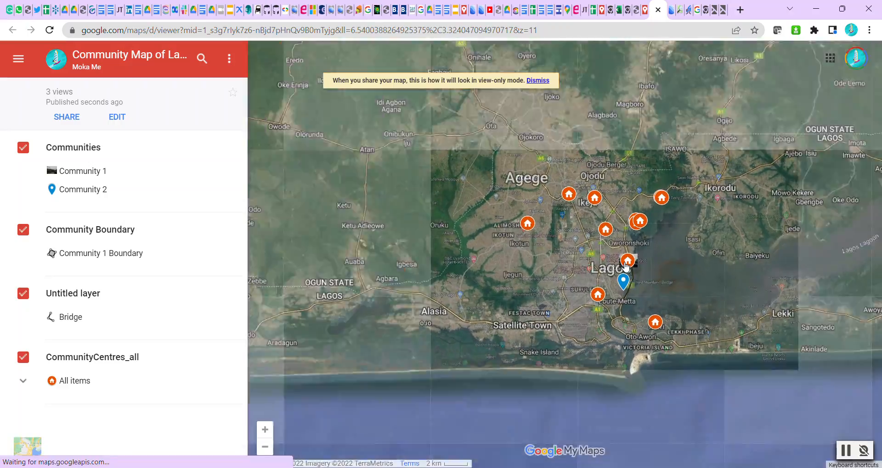
pyautogui.scroll(3, 625, 267)
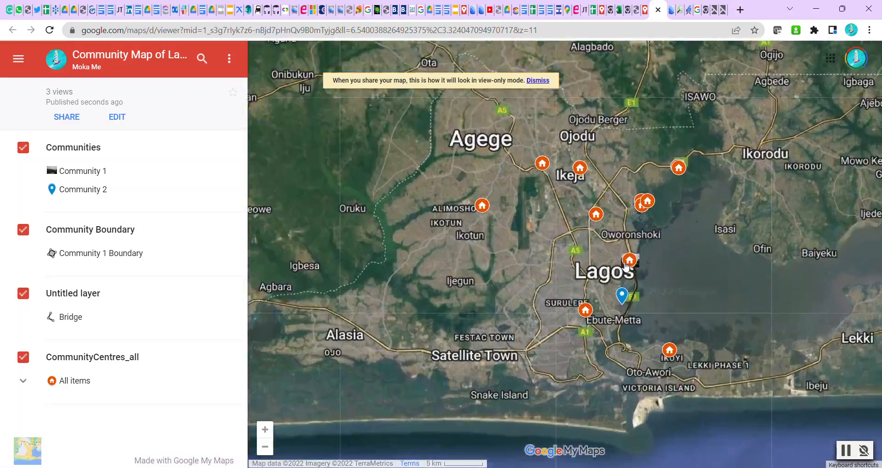
pyautogui.scroll(2, 624, 261)
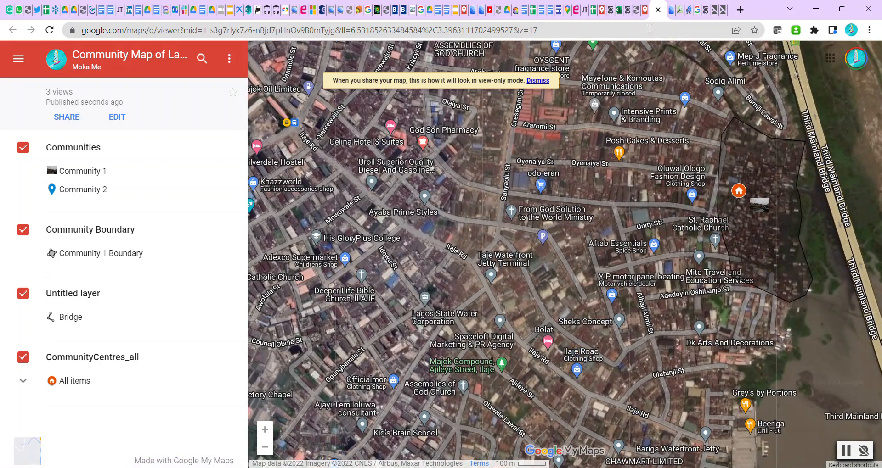
# - Return to the map editor and share the map so that anyone with the link can view it
pyautogui.click(645, 12)
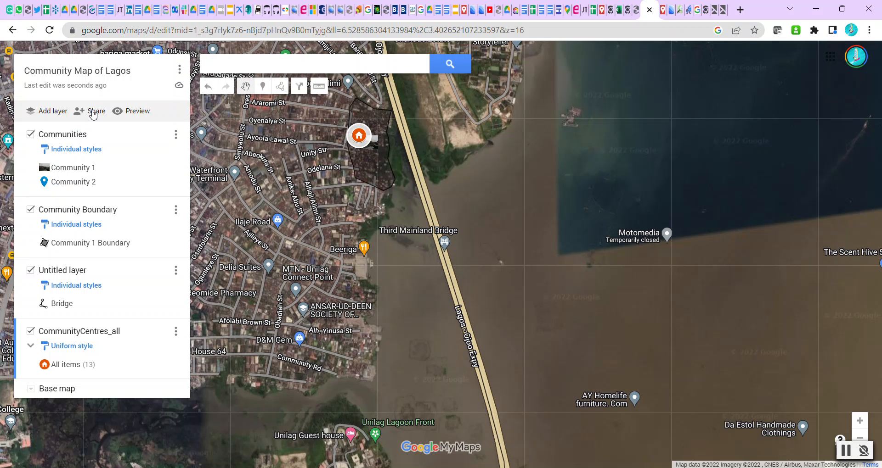
pyautogui.click(93, 112)
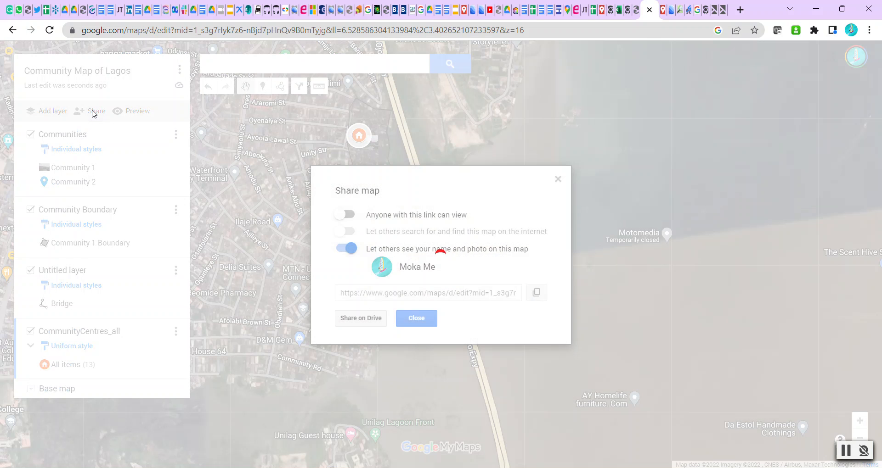
pyautogui.click(349, 215)
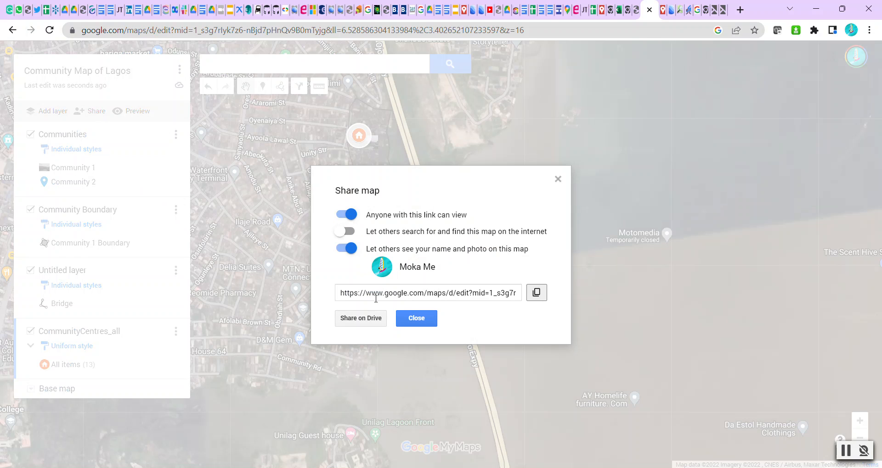
# - Select the map's sharing link
pyautogui.click(343, 297)
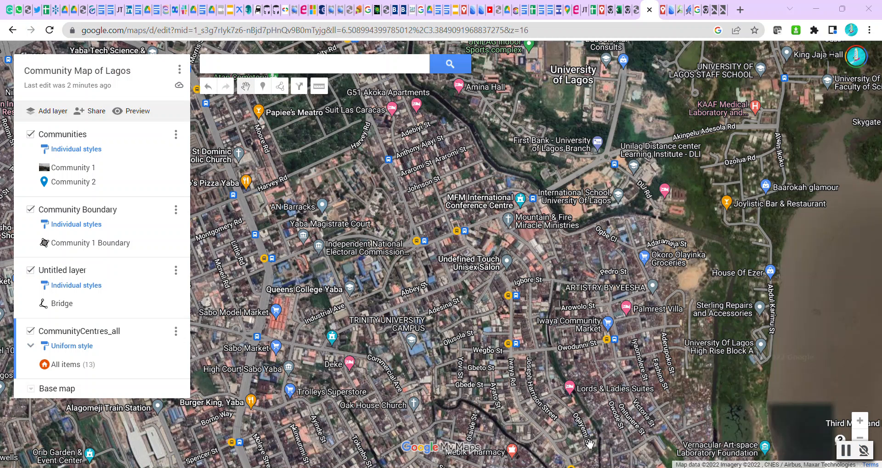
# - Add a driving directions layer and set the JEI Office marker near Sabo Model Market as the starting point
pyautogui.click(301, 87)
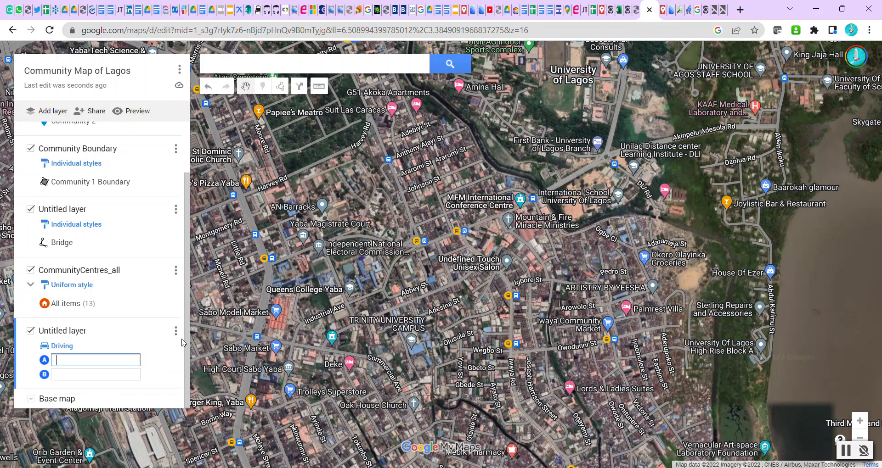
pyautogui.click(267, 312)
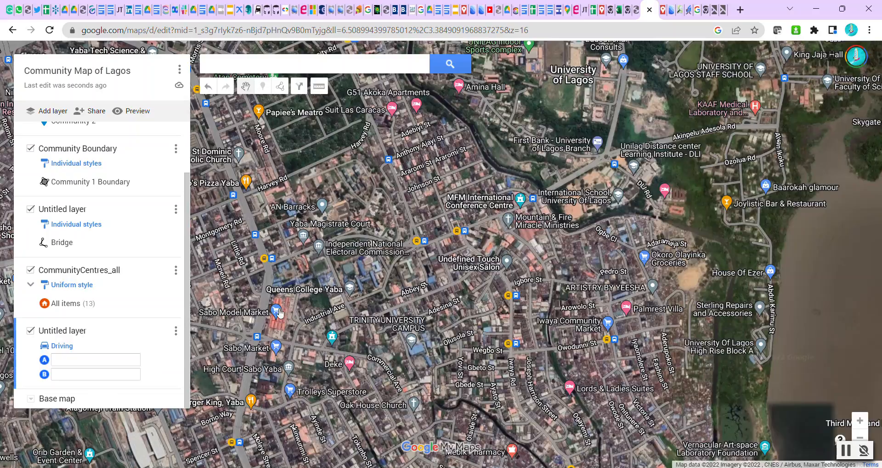
pyautogui.scroll(1, 248, 327)
pyautogui.scroll(2, 275, 326)
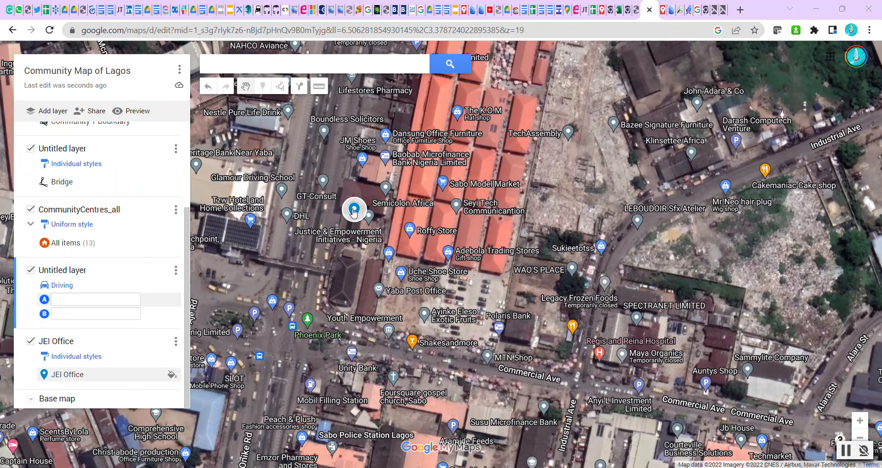
pyautogui.click(353, 212)
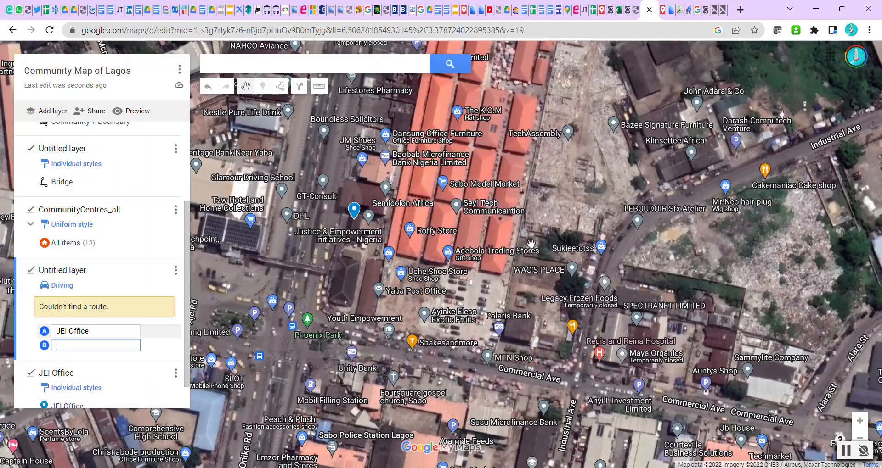
# - Set the Community 1 marker as the destination of the driving route from JEI Office, and review the route and layer list
pyautogui.scroll(-2, 534, 245)
pyautogui.scroll(-3, 534, 245)
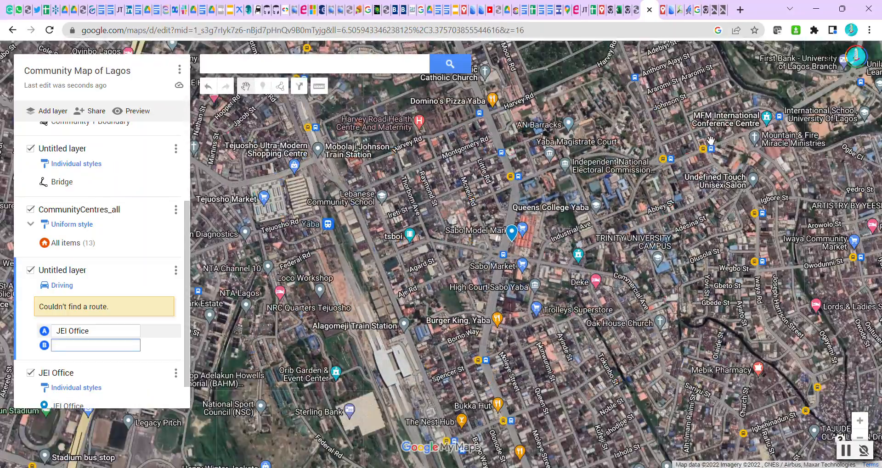
pyautogui.scroll(-1, 711, 140)
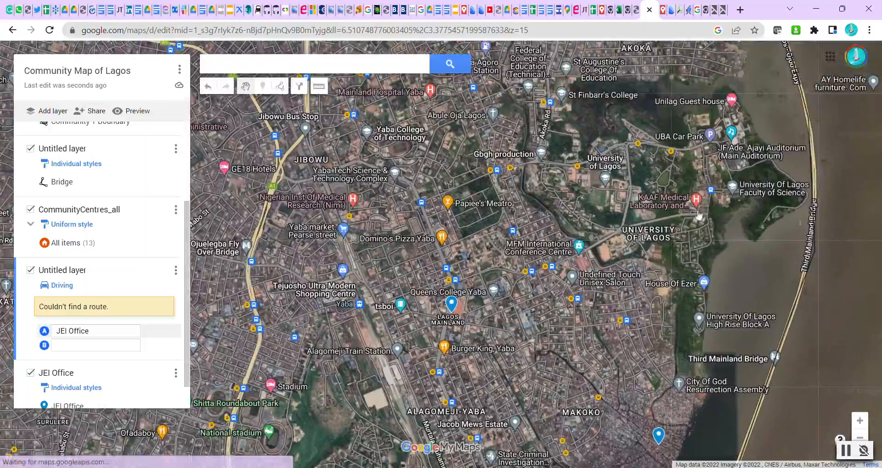
pyautogui.scroll(-2, 724, 153)
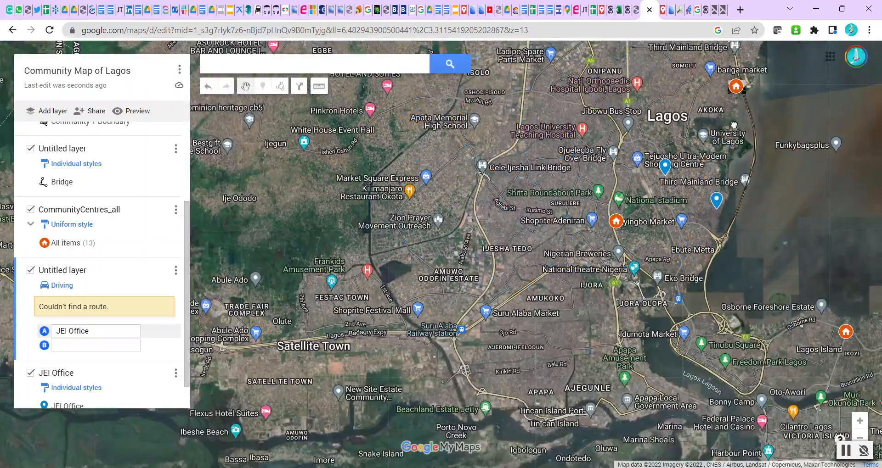
pyautogui.moveTo(750, 100); pyautogui.dragTo(632, 195)
pyautogui.scroll(4, 632, 195)
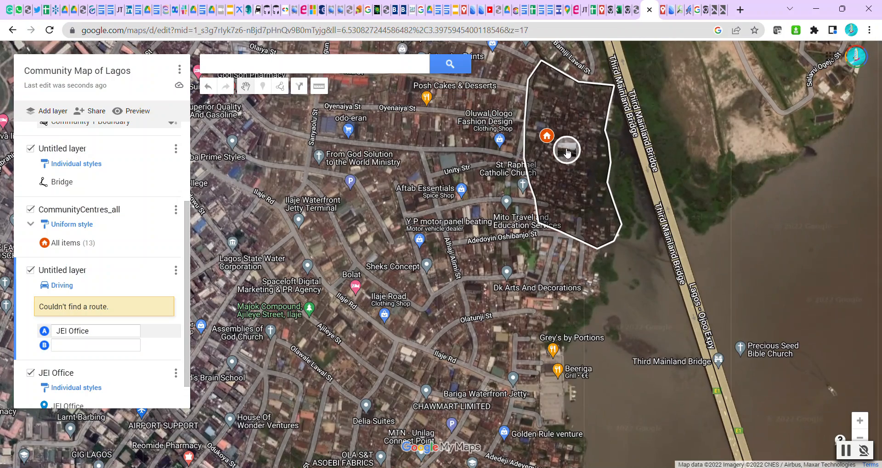
pyautogui.click(566, 150)
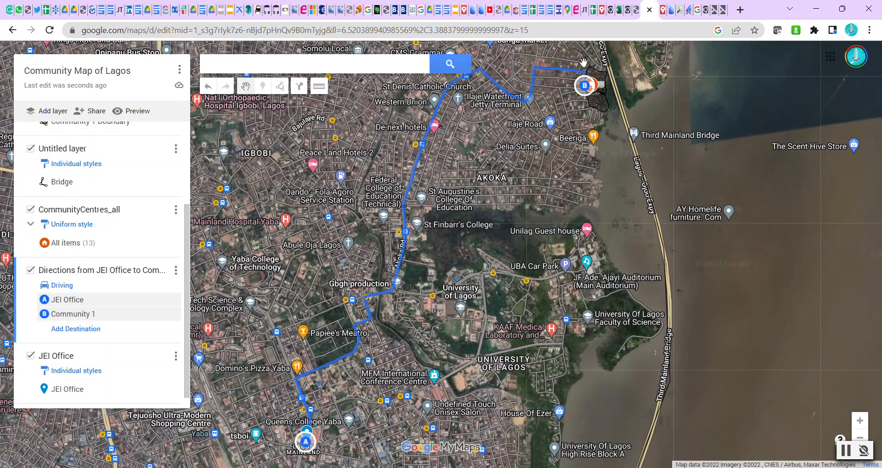
pyautogui.moveTo(525, 153)
pyautogui.mouseDown()
pyautogui.moveTo(547, 187)
pyautogui.moveTo(526, 162)
pyautogui.mouseUp()
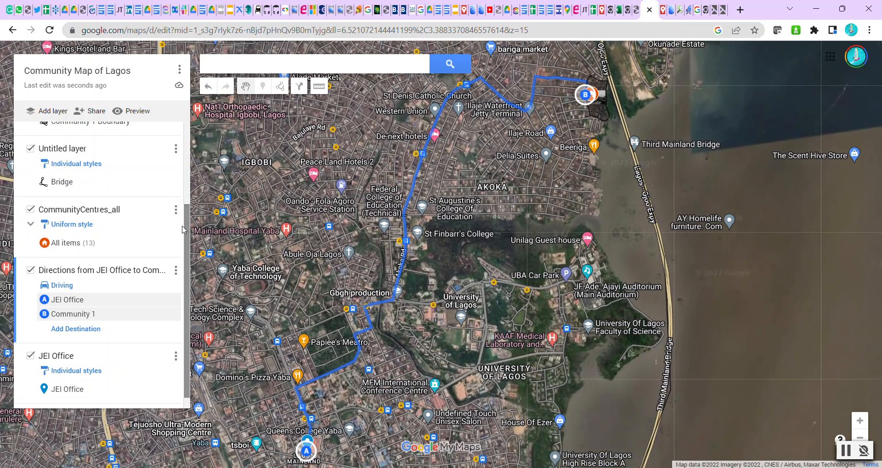
pyautogui.moveTo(183, 242); pyautogui.dragTo(174, 133)
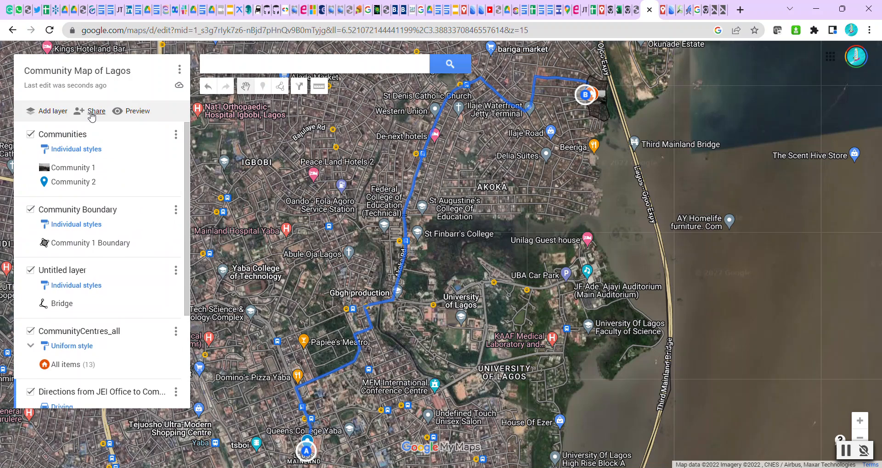